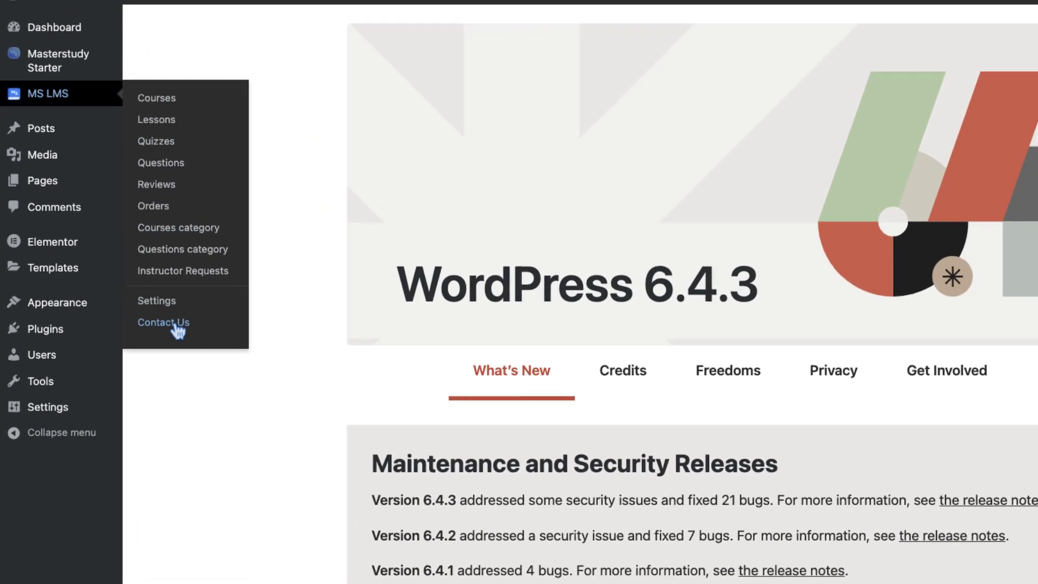
- Reach the LMS support ticket form, then go to the WordPress installed plugins list
left_click(251, 440)
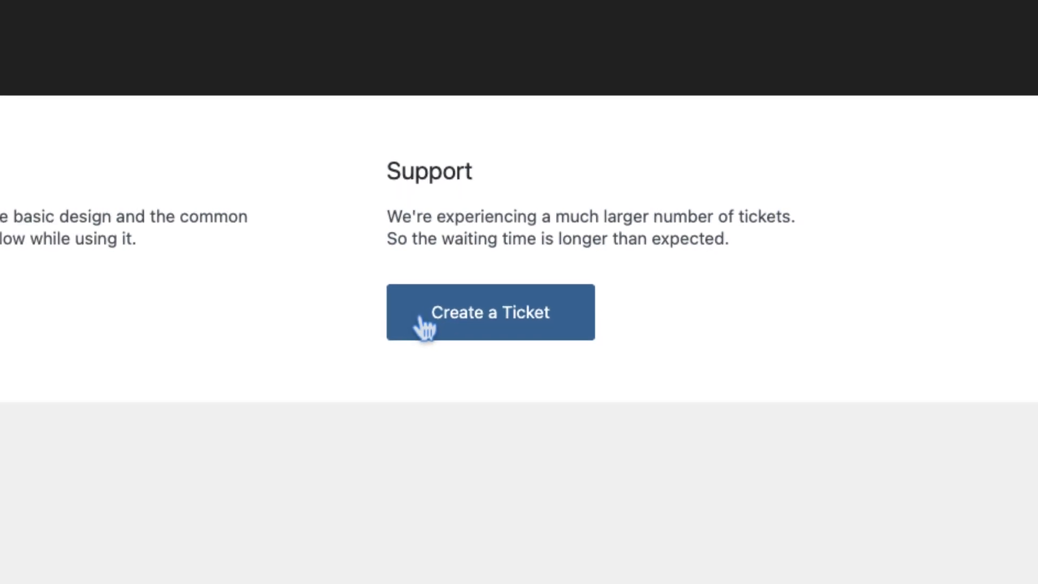
left_click(425, 326)
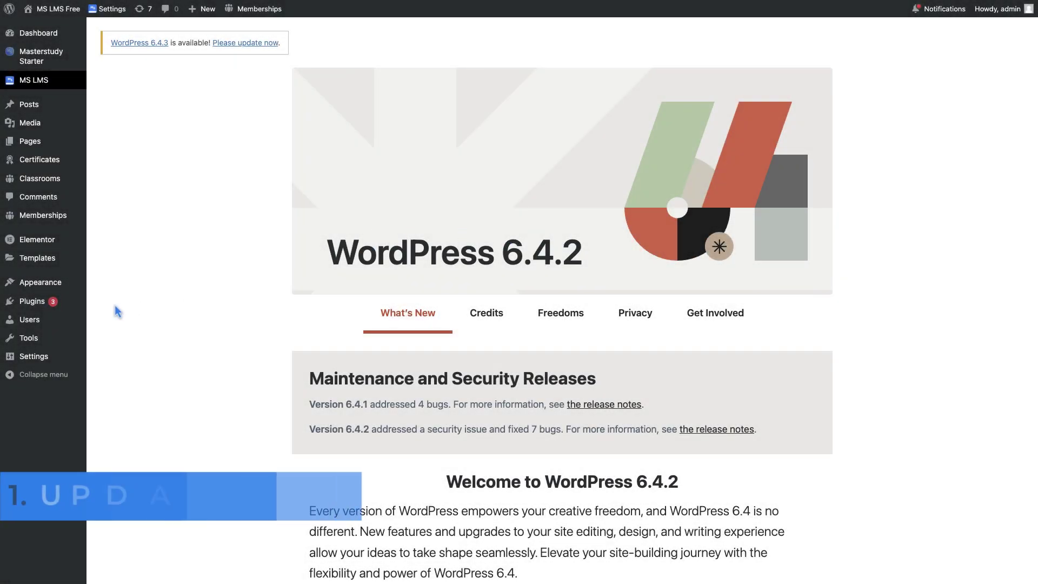
left_click(75, 304)
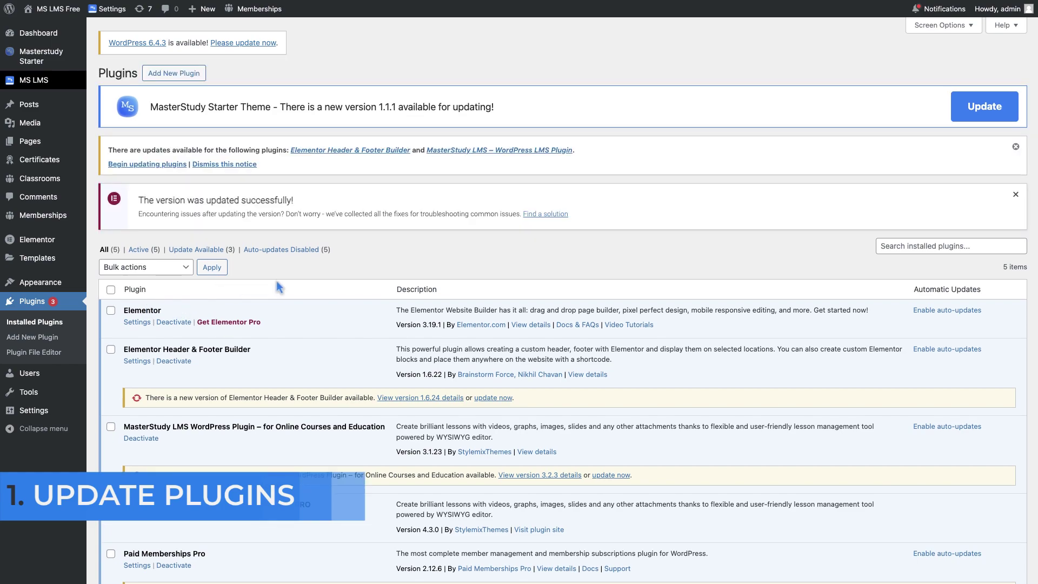
scroll(279, 280, "down", 2)
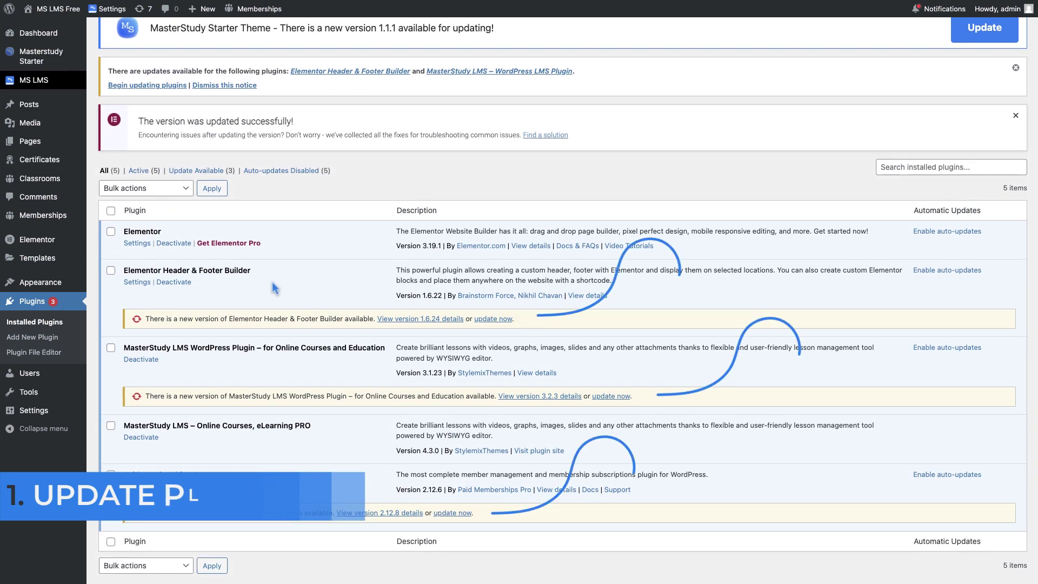
- Bulk-update Elementor Header & Footer Builder, MasterStudy LMS and Paid Memberships Pro
left_click(110, 270)
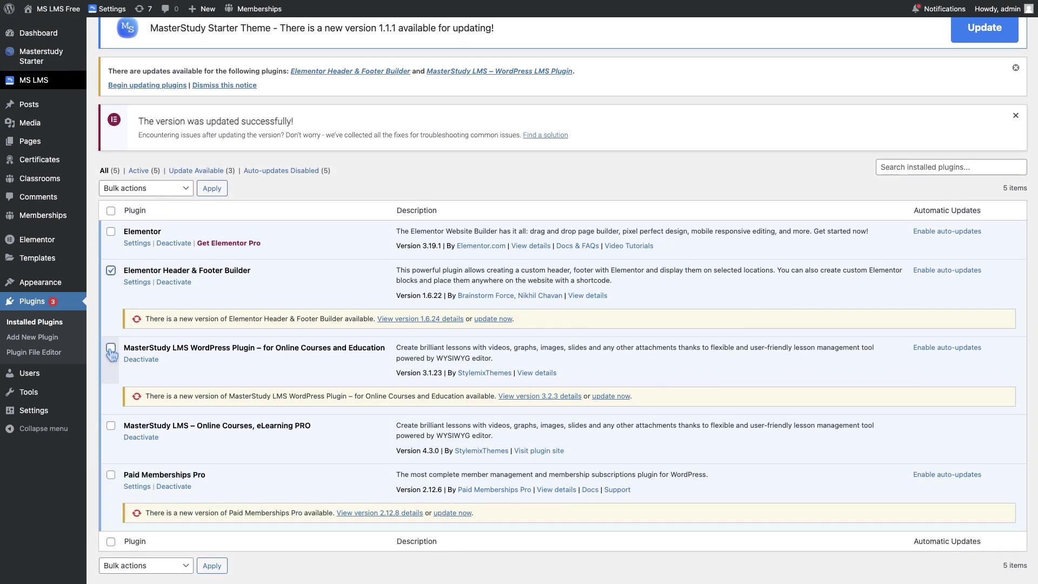
left_click(111, 475)
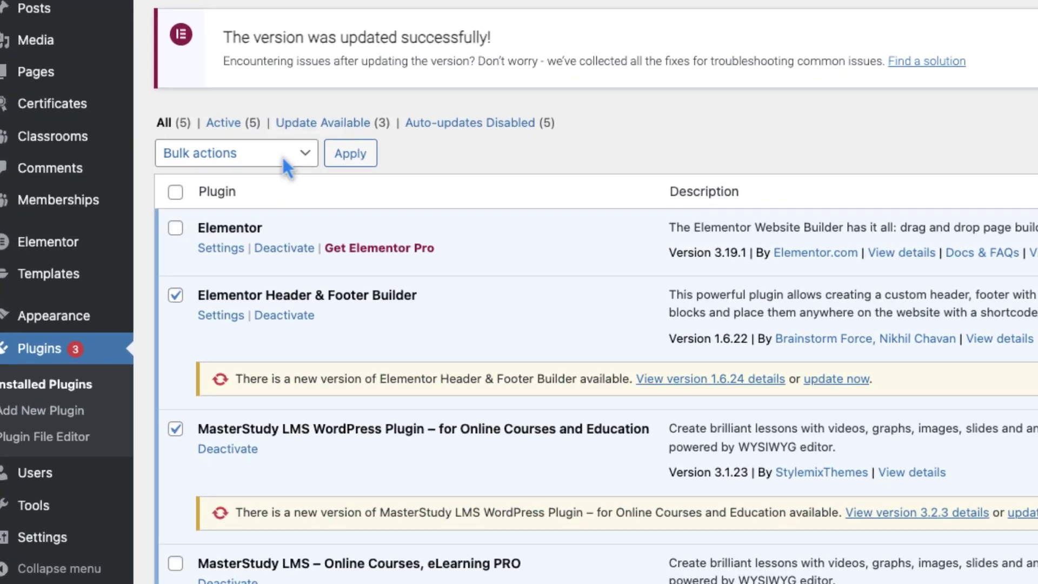
left_click(178, 189)
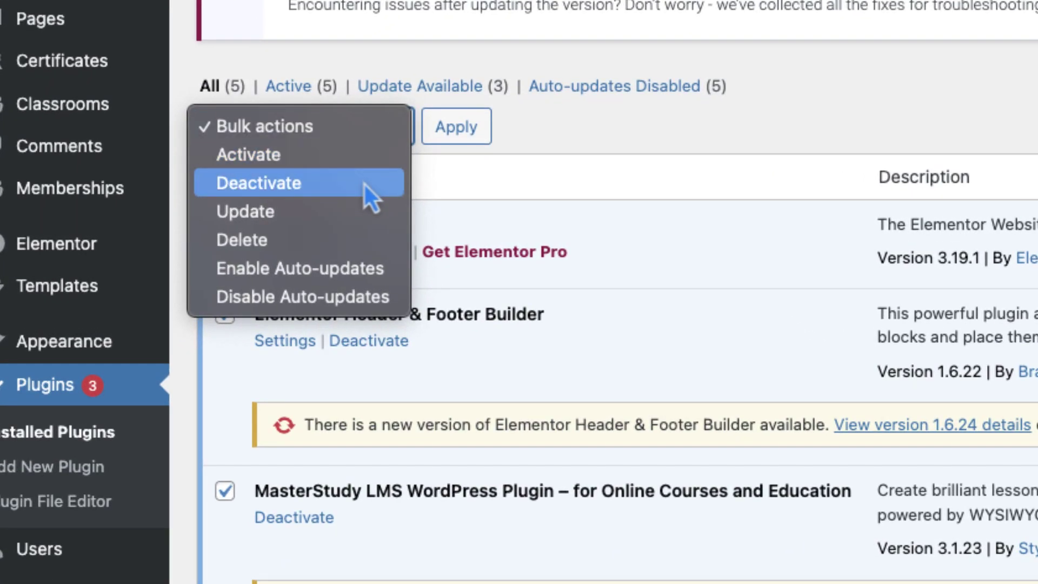
left_click(374, 217)
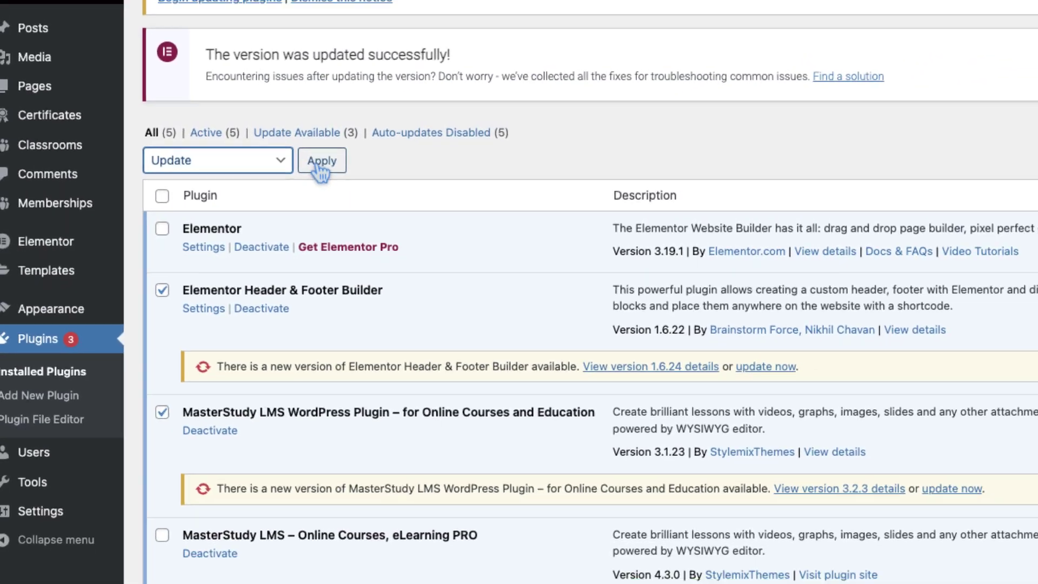
left_click(320, 163)
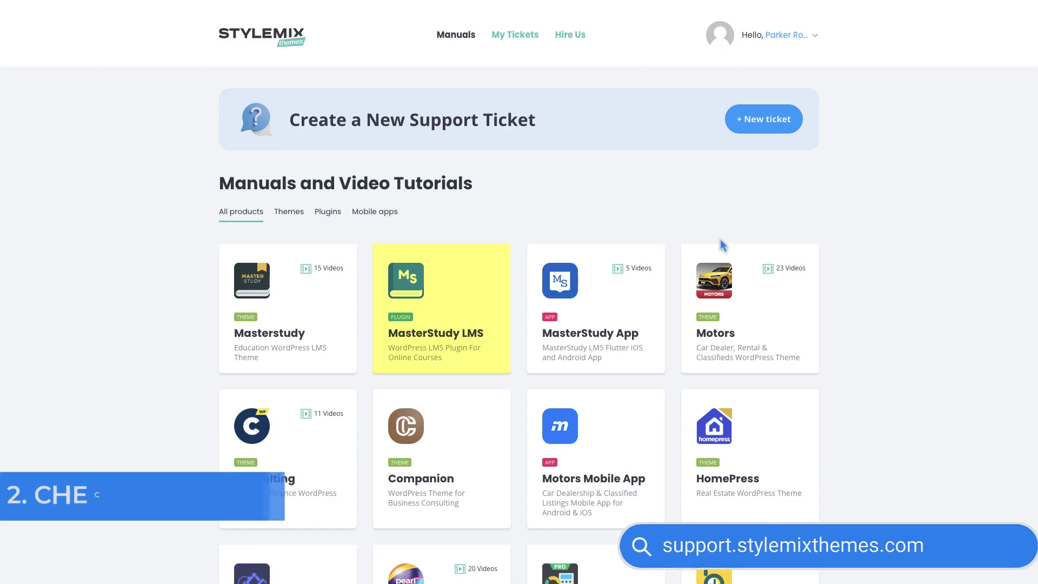
- Browse the MasterStudy LMS docs' free version changelog releases, then the Pro version changelog
left_click(473, 323)
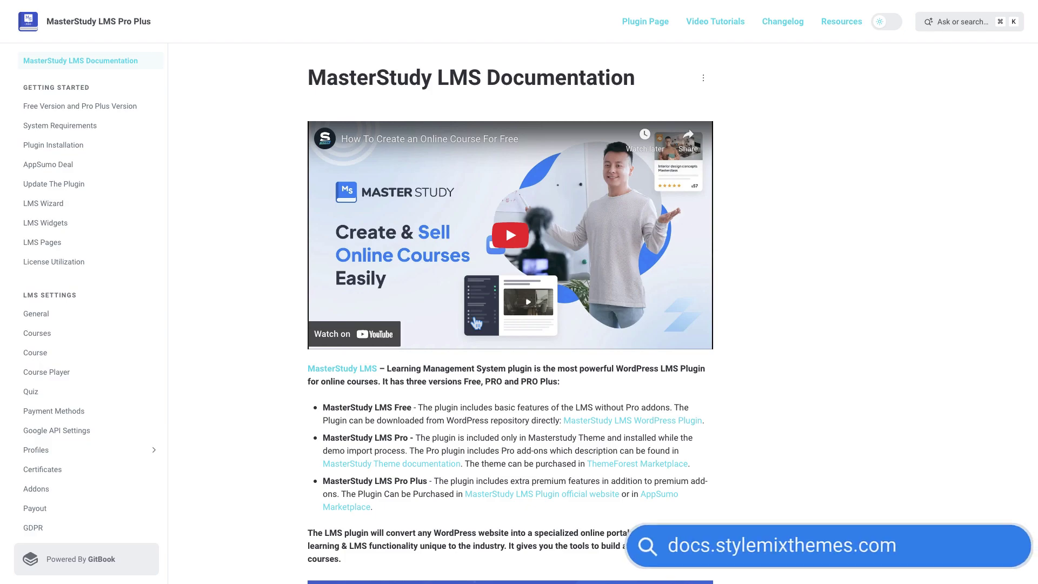
scroll(105, 321, "down", 10)
scroll(105, 321, "down", 3)
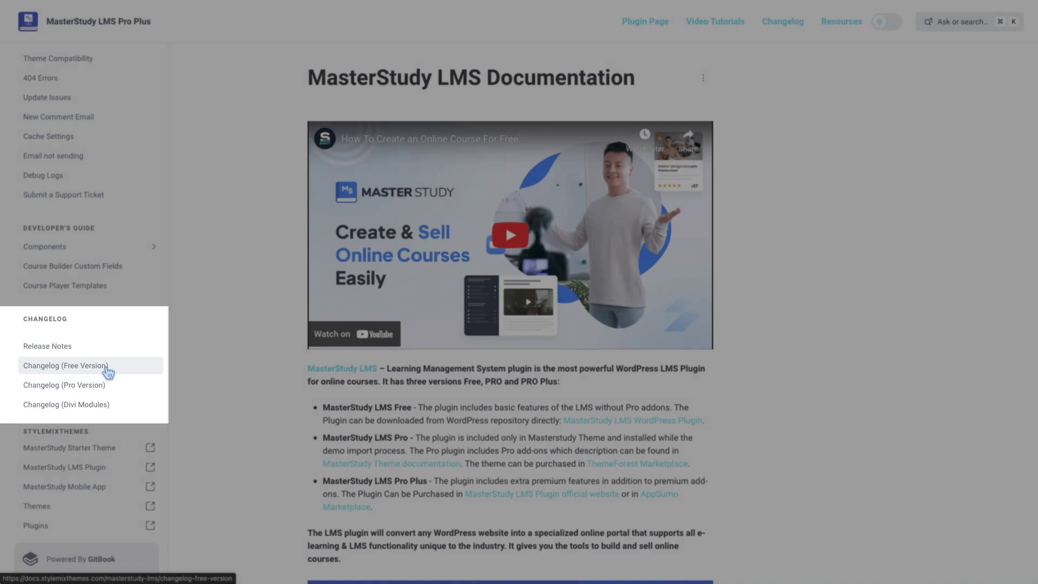
left_click(107, 366)
scroll(513, 310, "down", 5)
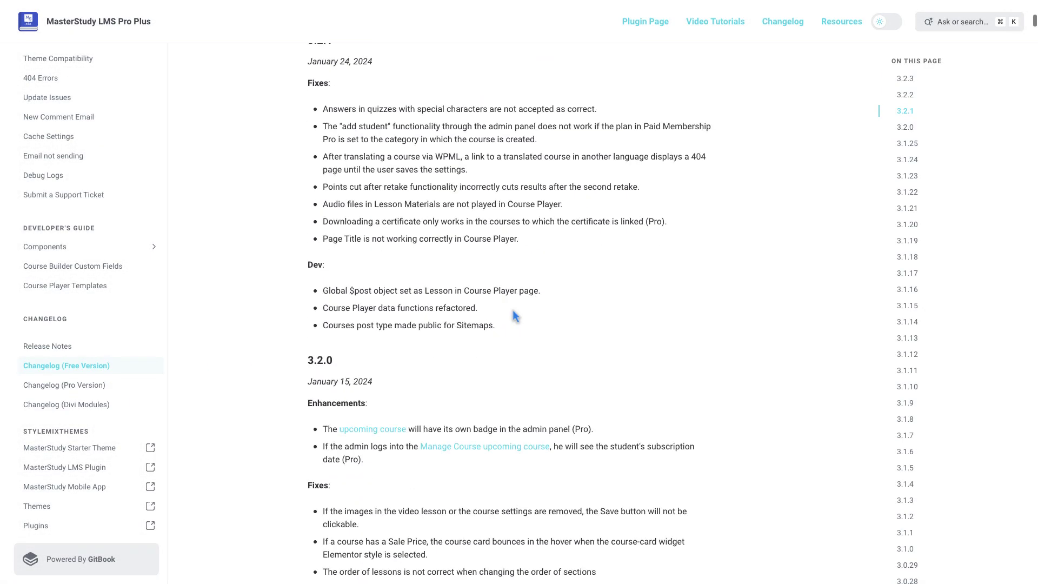
scroll(514, 317, "down", 5)
scroll(514, 318, "down", 3)
left_click(910, 274)
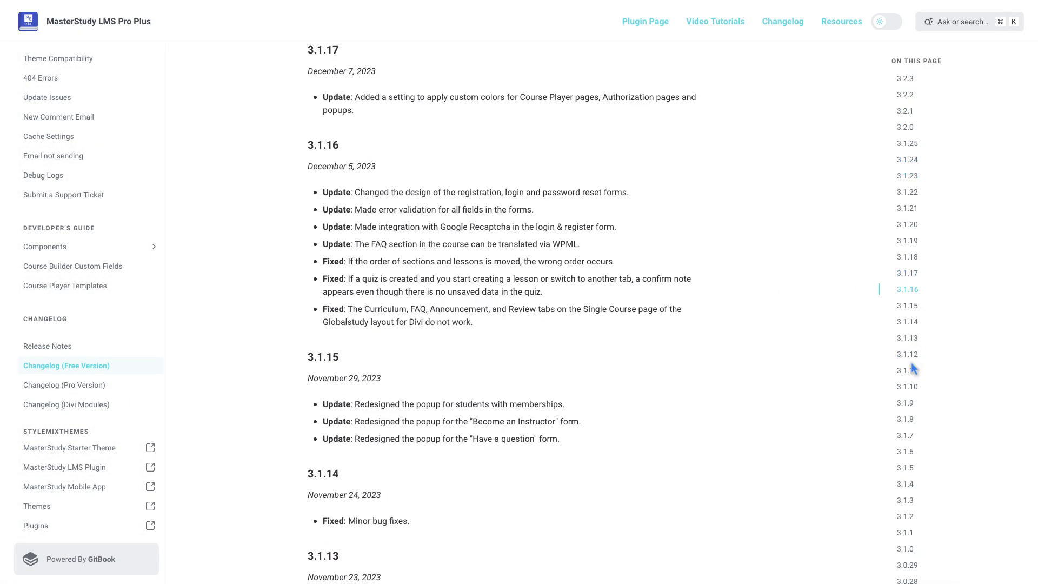
left_click(911, 363)
left_click(149, 391)
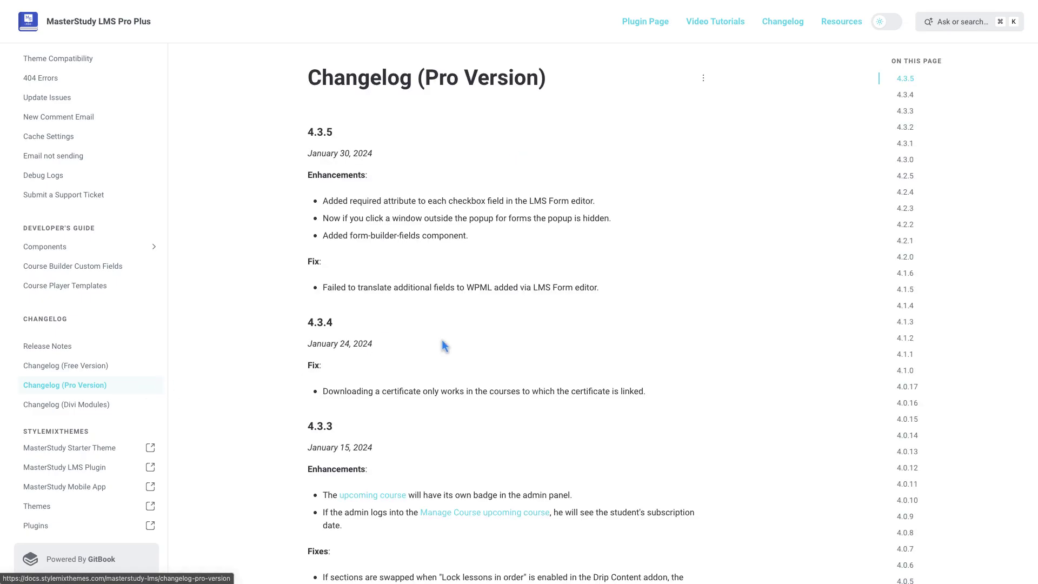
scroll(442, 347, "down", 5)
scroll(443, 346, "down", 5)
scroll(443, 346, "down", 4)
scroll(757, 327, "down", 3)
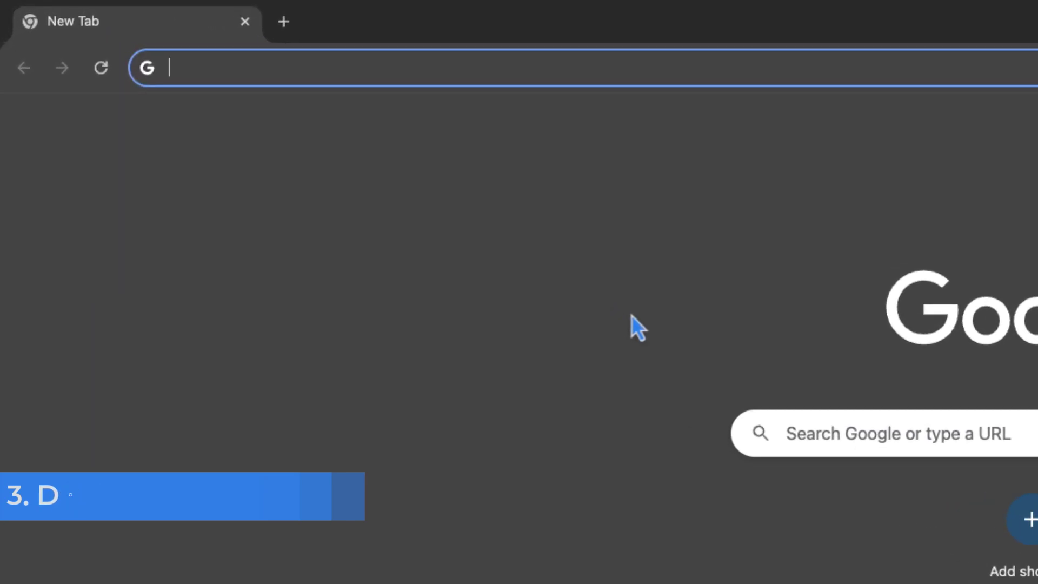
type("docs")
- Load docs.stylemixthemes.com/masterstudy-lms and view the Courses article under LMS Settings
key("Right")
type("/")
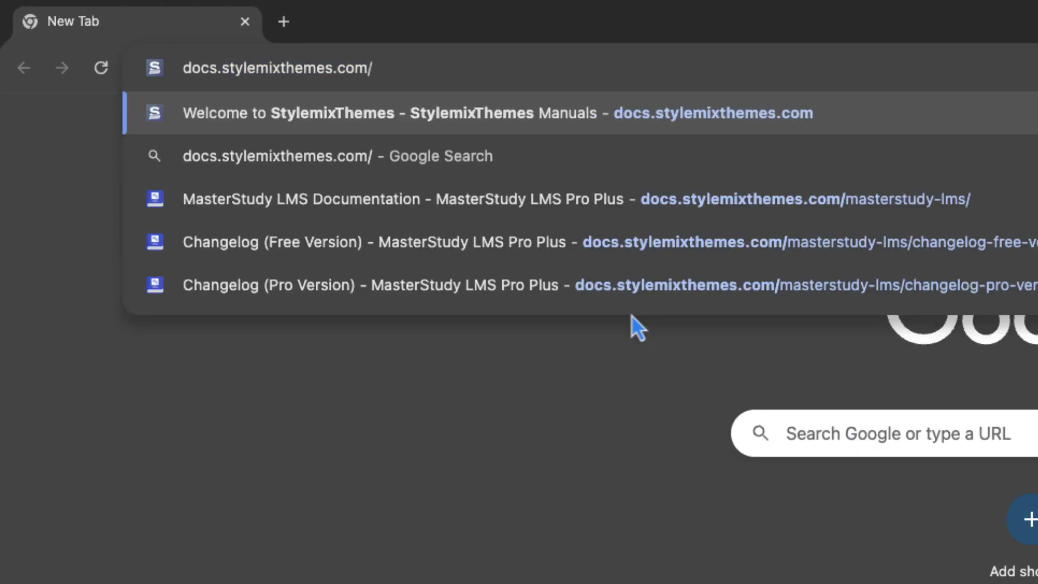
type("mas")
key("Right")
key("Return")
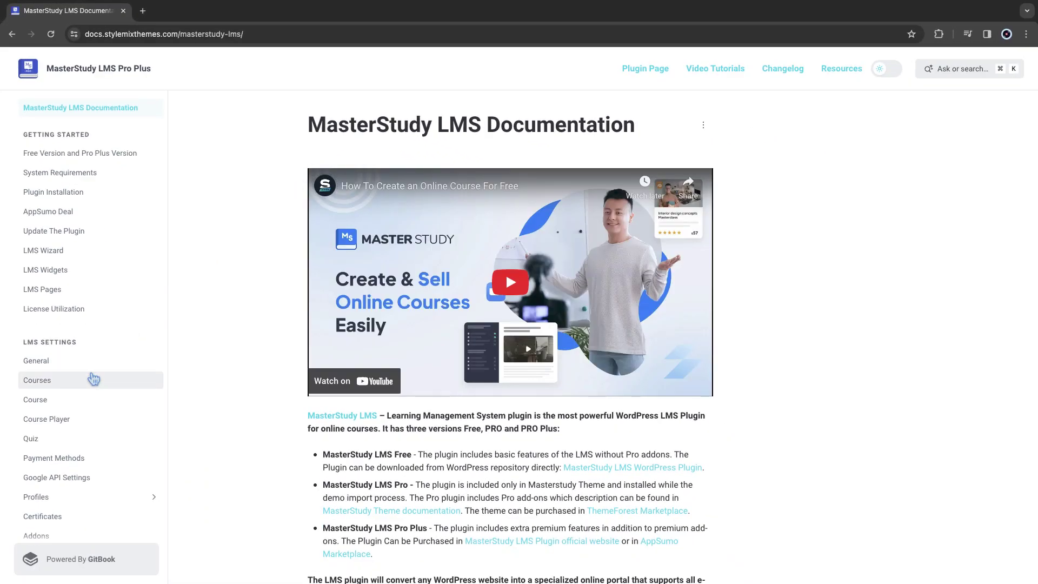
left_click(92, 381)
scroll(254, 367, "down", 2)
scroll(254, 366, "down", 2)
scroll(254, 366, "down", 1)
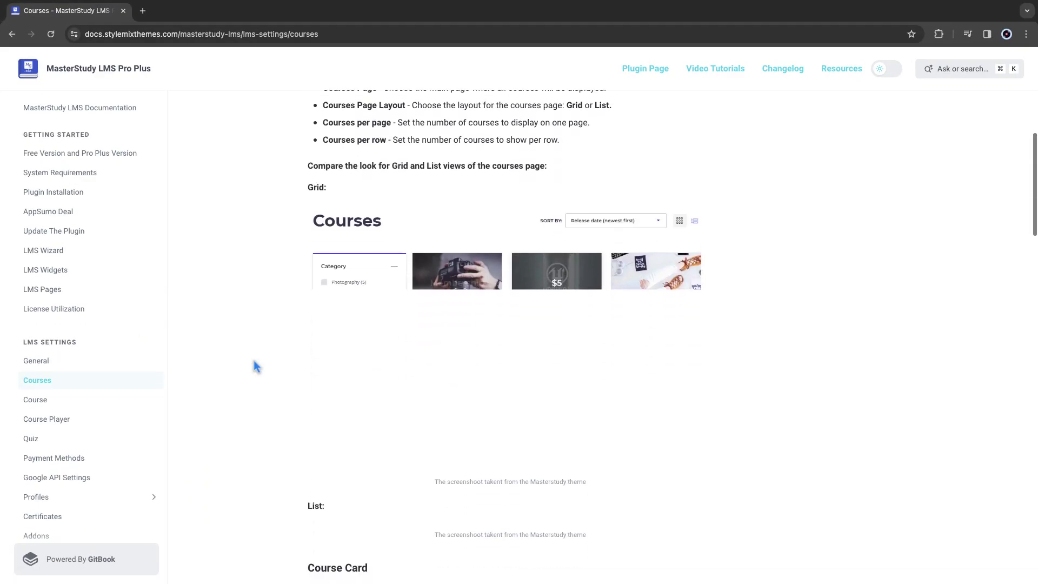
scroll(253, 367, "down", 2)
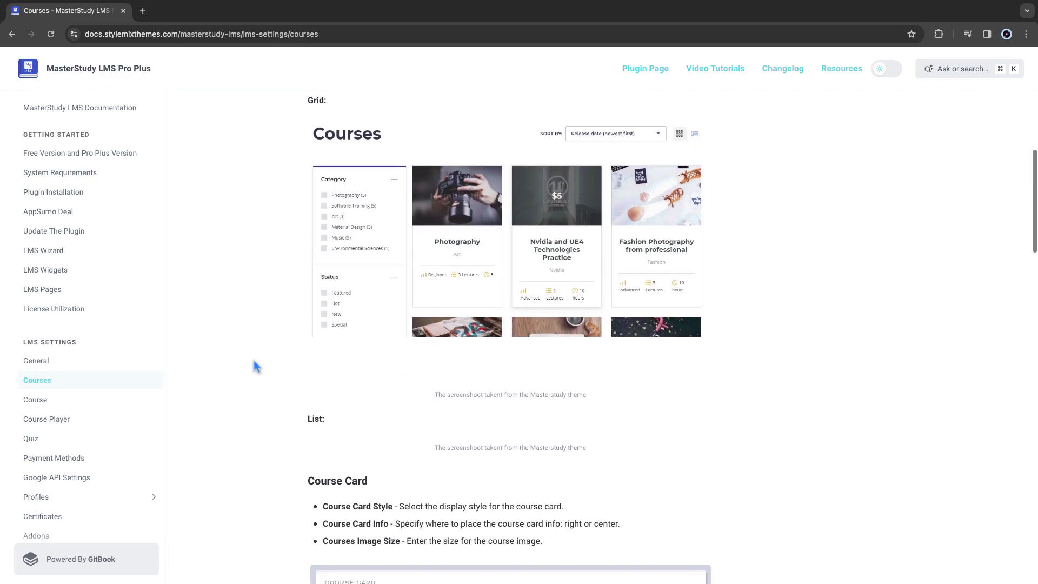
scroll(254, 366, "down", 2)
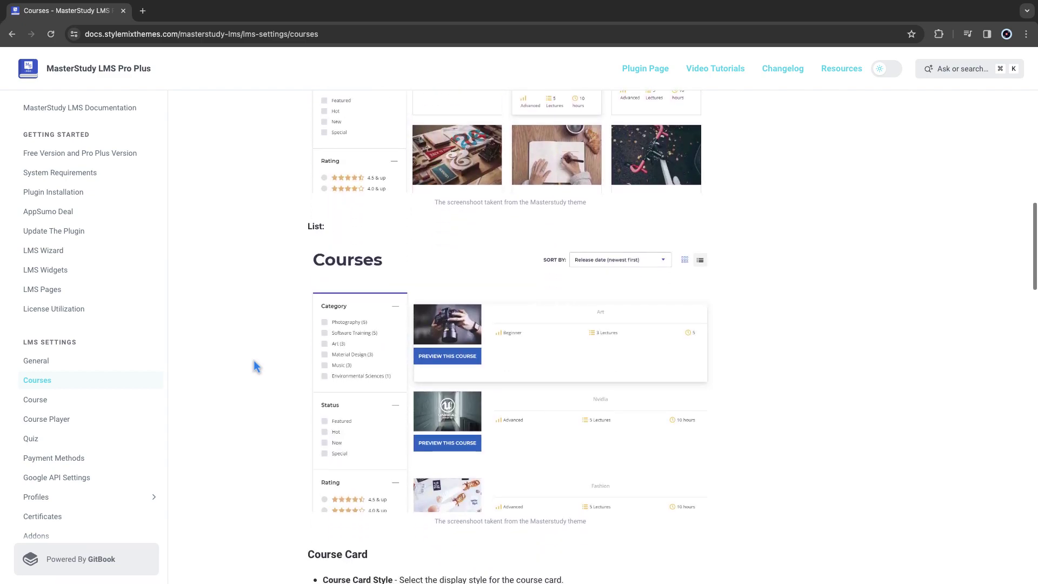
scroll(254, 367, "down", 2)
scroll(255, 364, "up", 1)
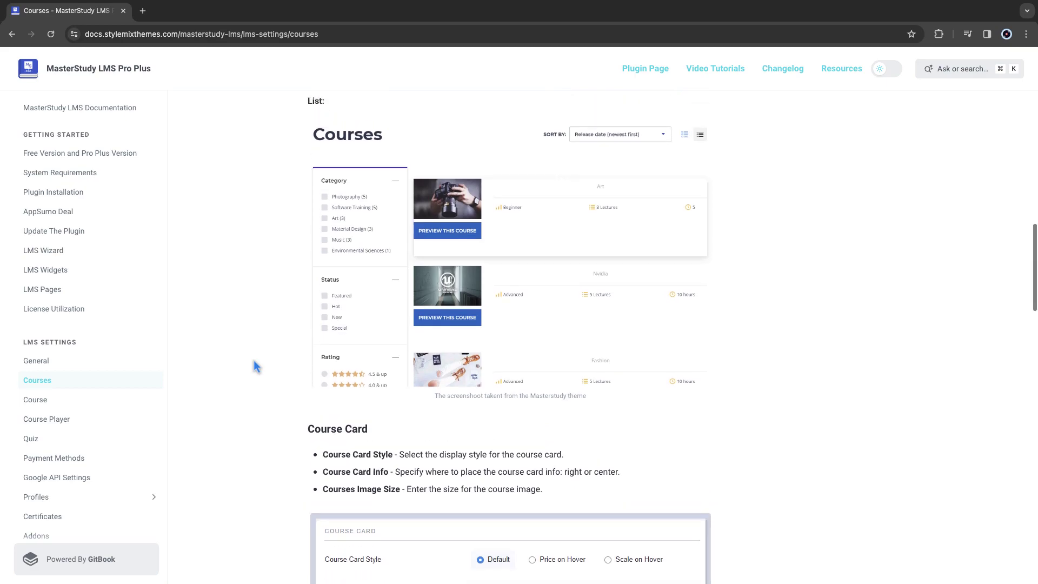
- Ask GitBook's AI search how to create a Vimeo video lesson
left_click(965, 69)
type("h")
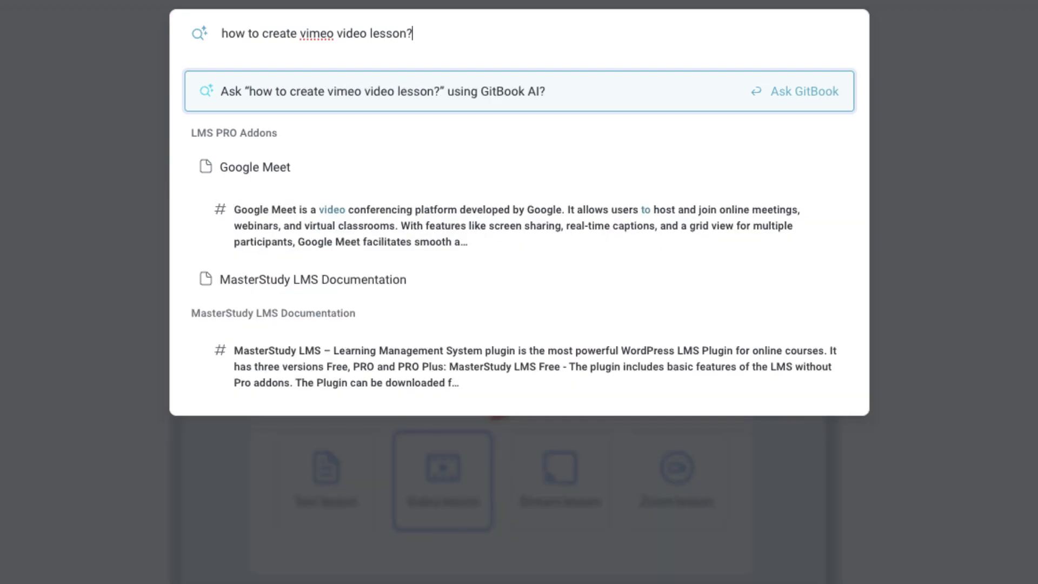
left_click(779, 100)
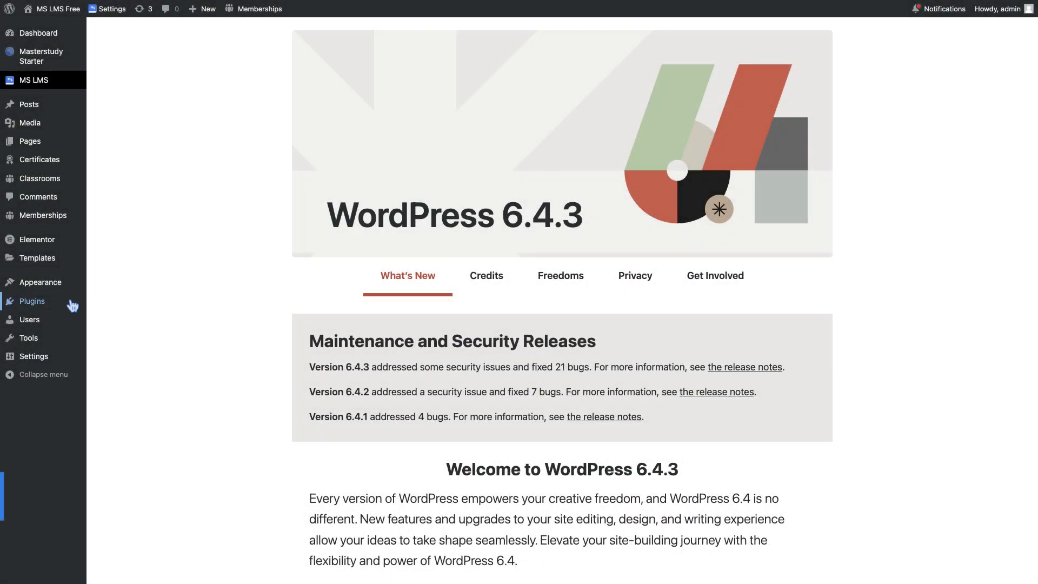
- Bulk-deactivate Elementor, Elementor Header & Footer Builder and Paid Memberships Pro
left_click(73, 304)
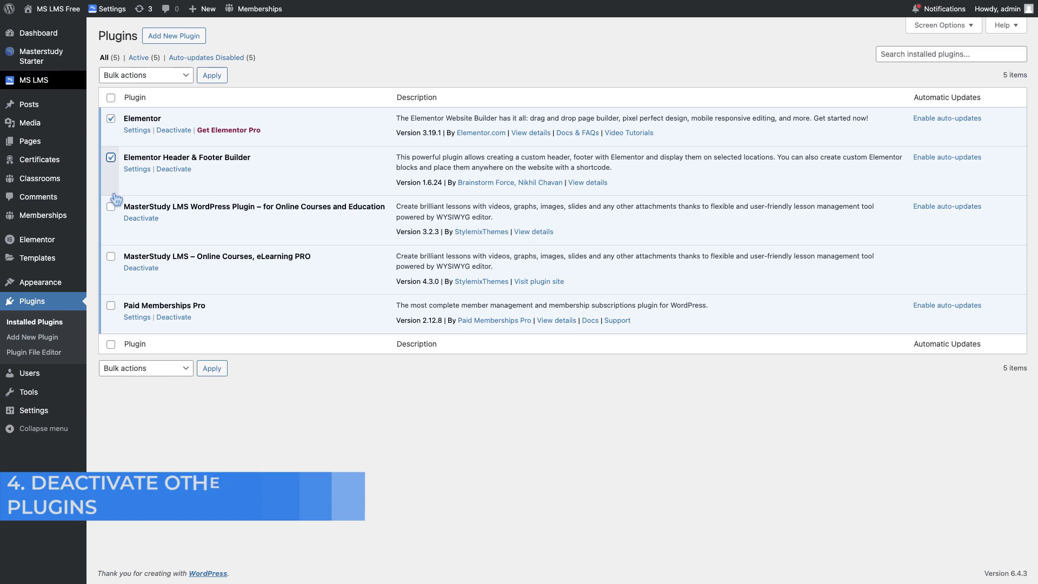
left_click(111, 306)
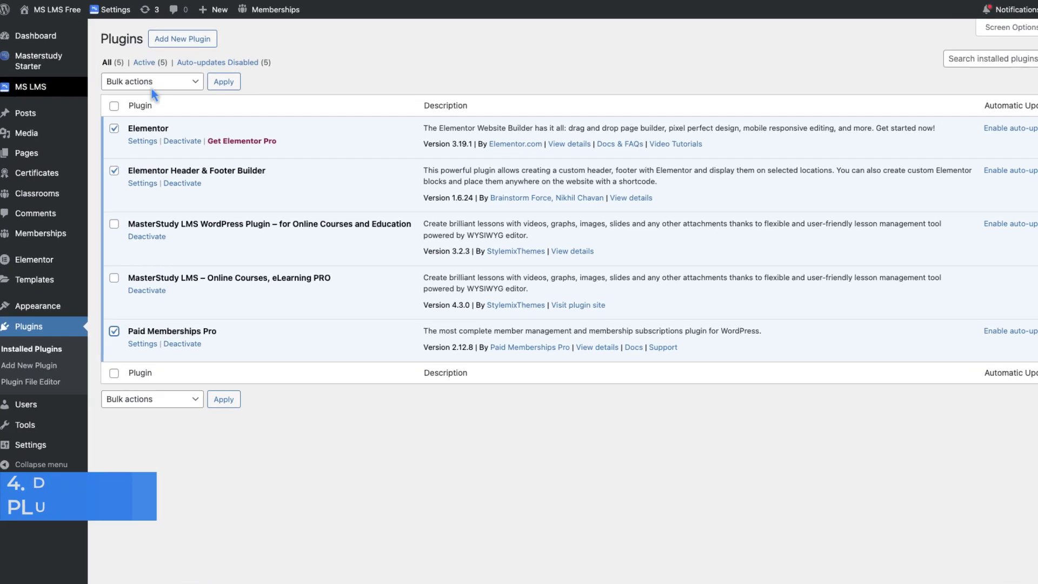
left_click(148, 76)
left_click(254, 227)
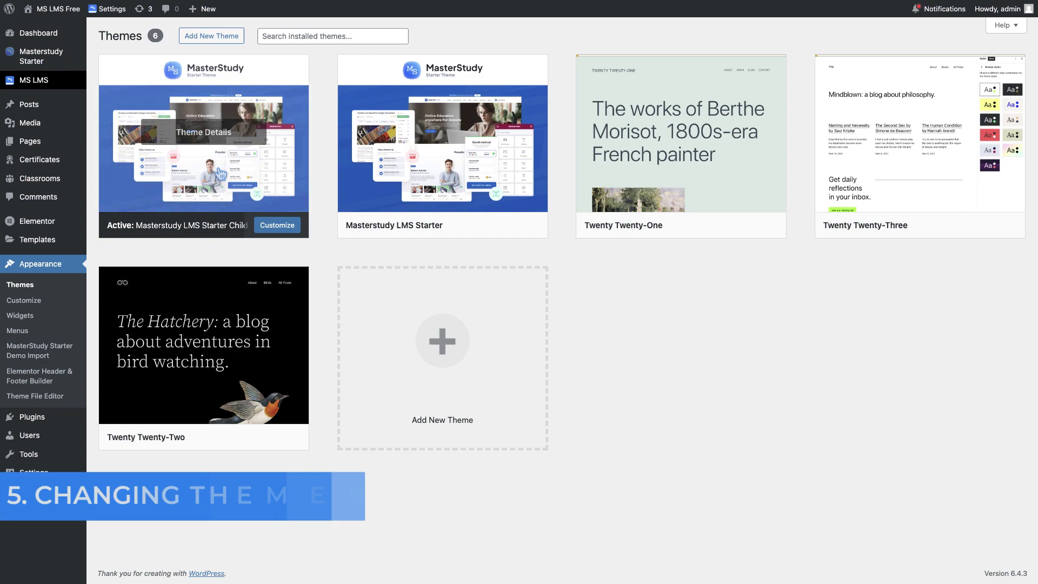
- Check the active child theme's details, then activate the Masterstudy LMS Starter parent theme
left_click(193, 149)
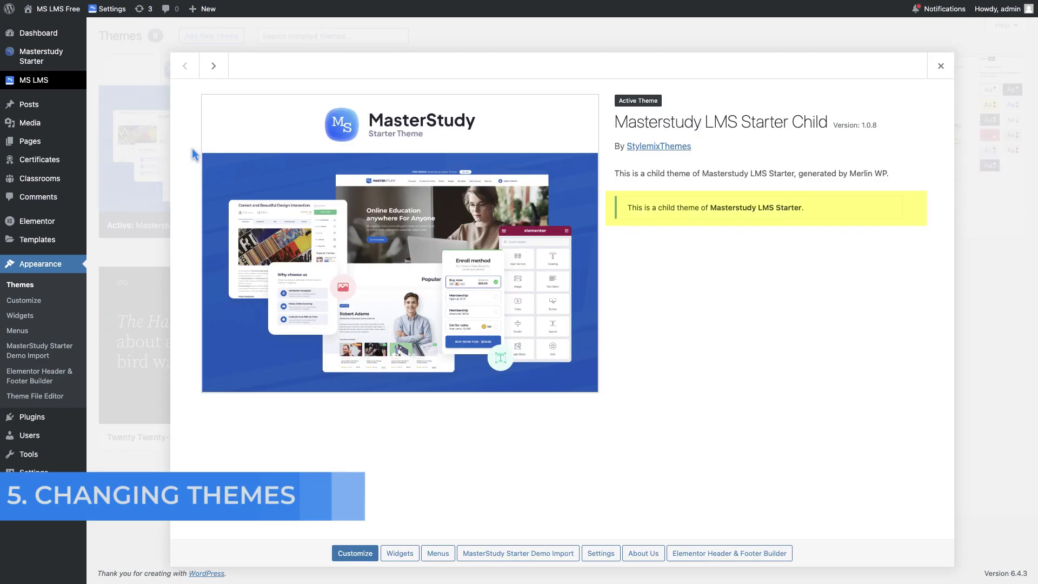
left_click(951, 73)
left_click(485, 134)
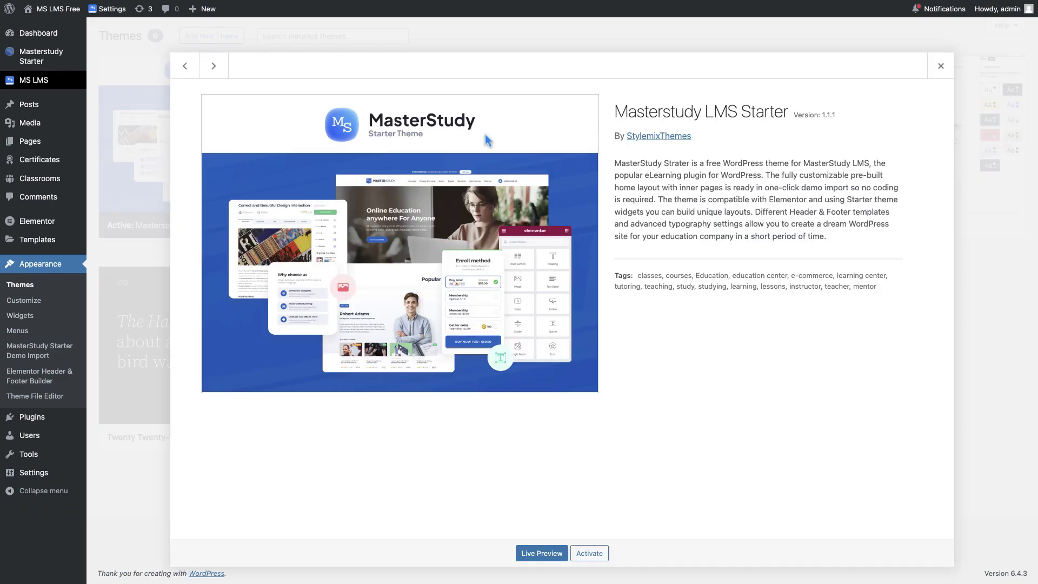
left_click(598, 555)
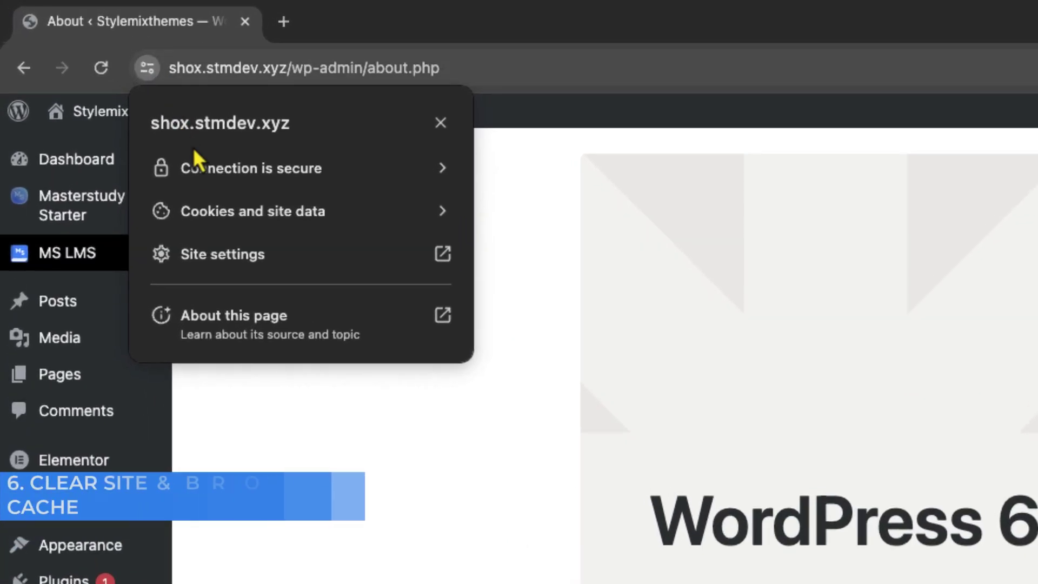
- Delete Chrome's stored site data for shox.stmdev.xyz and stylemixthemes.com and reload the page
left_click(183, 171)
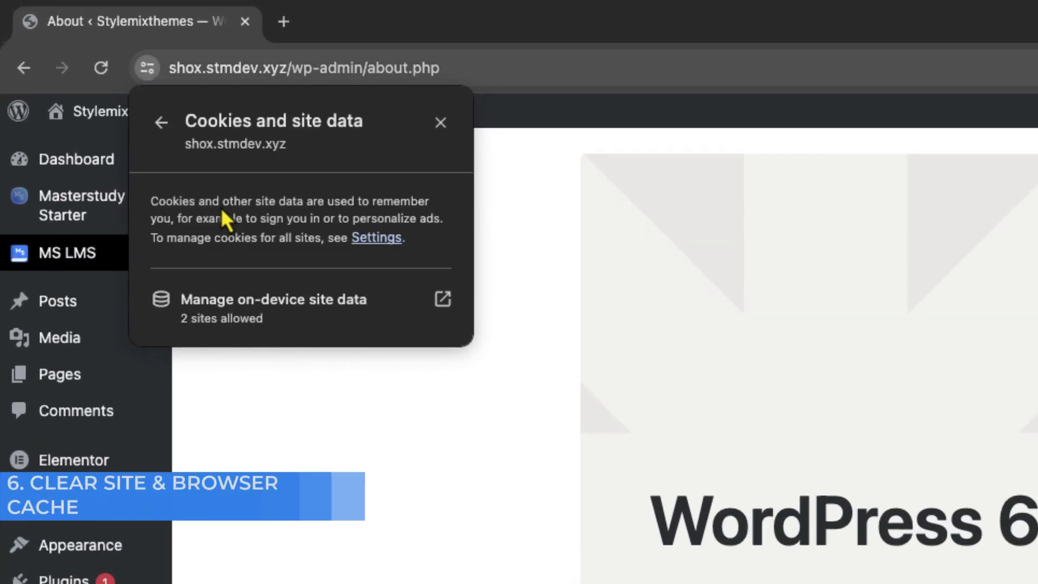
left_click(272, 326)
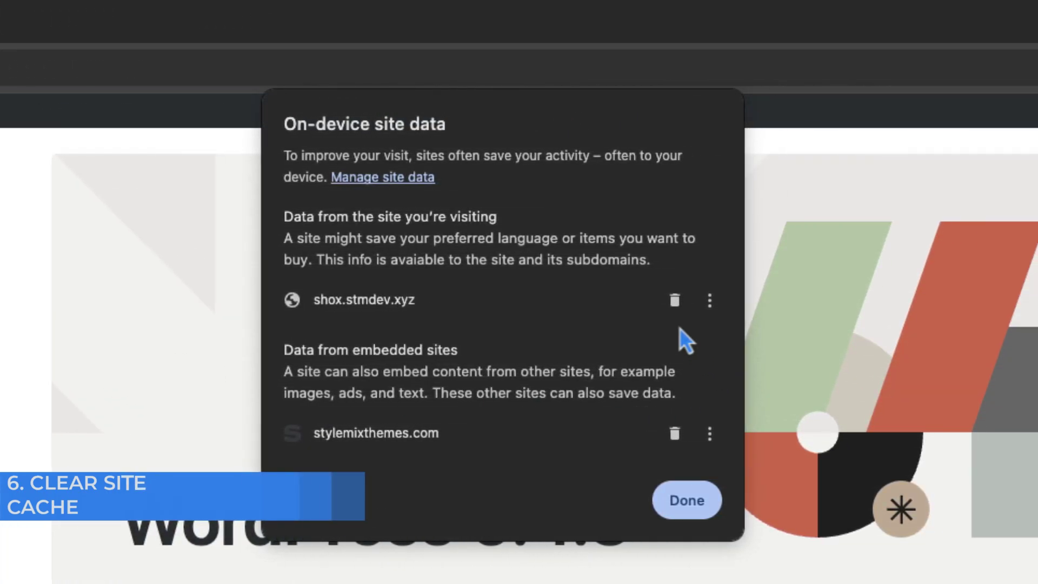
left_click(674, 300)
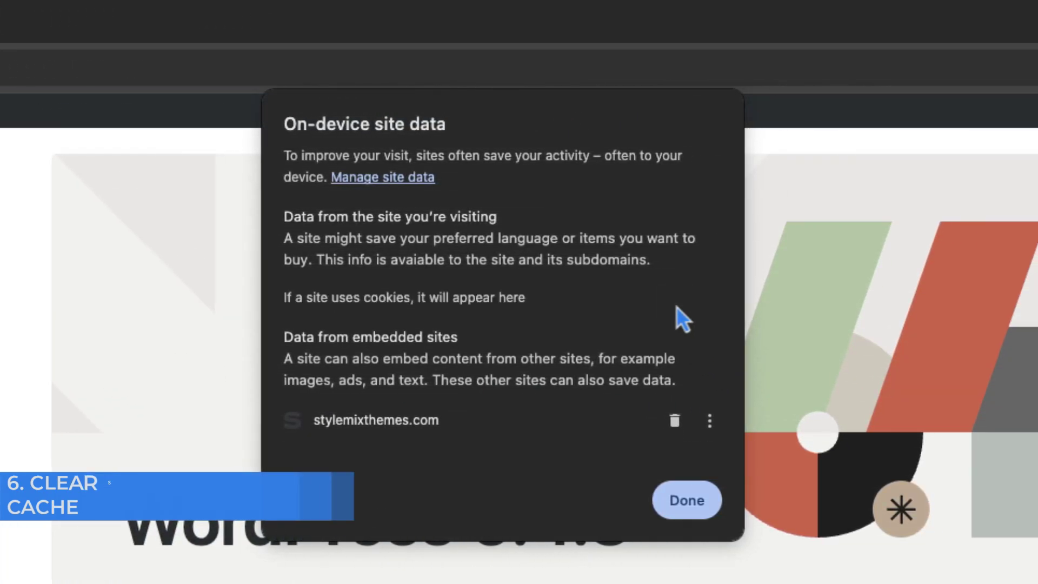
left_click(672, 422)
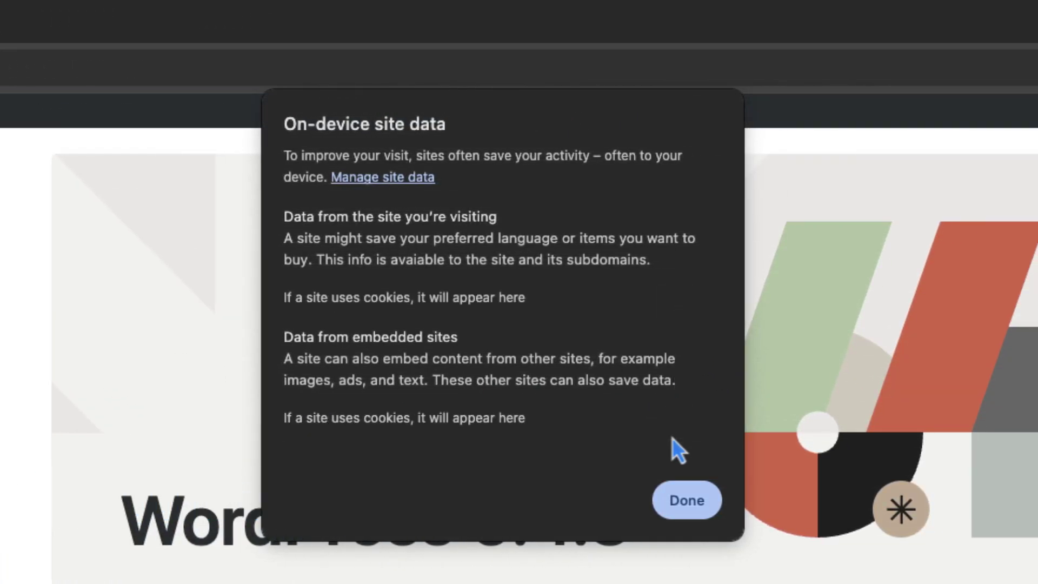
left_click(654, 405)
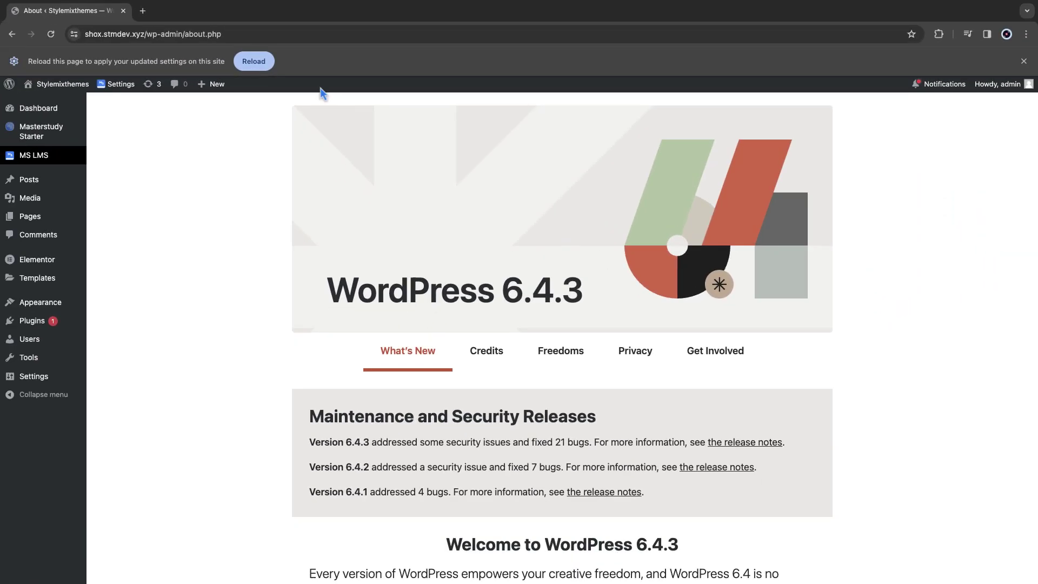
left_click(254, 62)
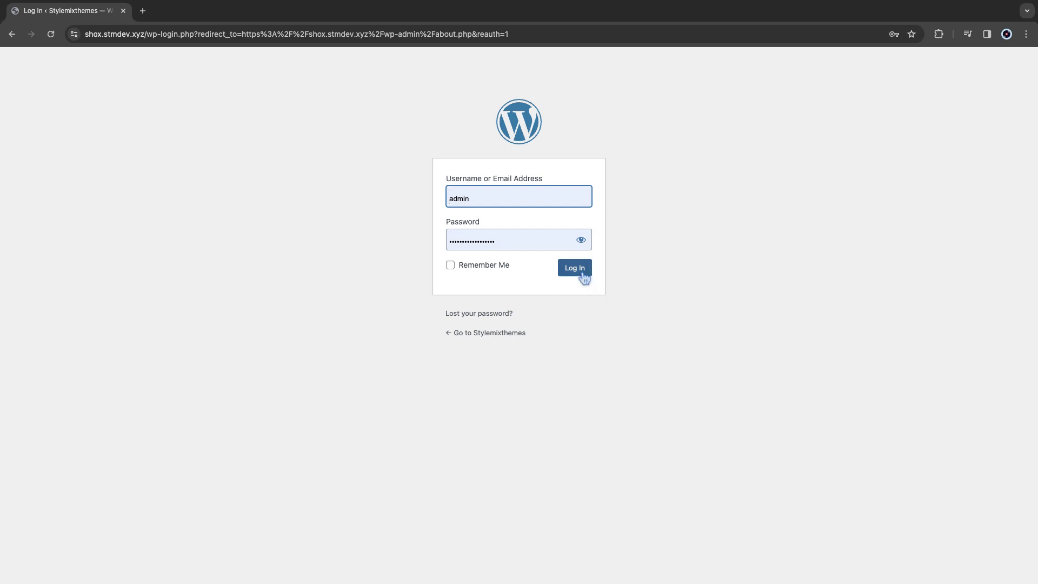
- Log back into WordPress admin and go to Chrome's full browsing history page
left_click(579, 272)
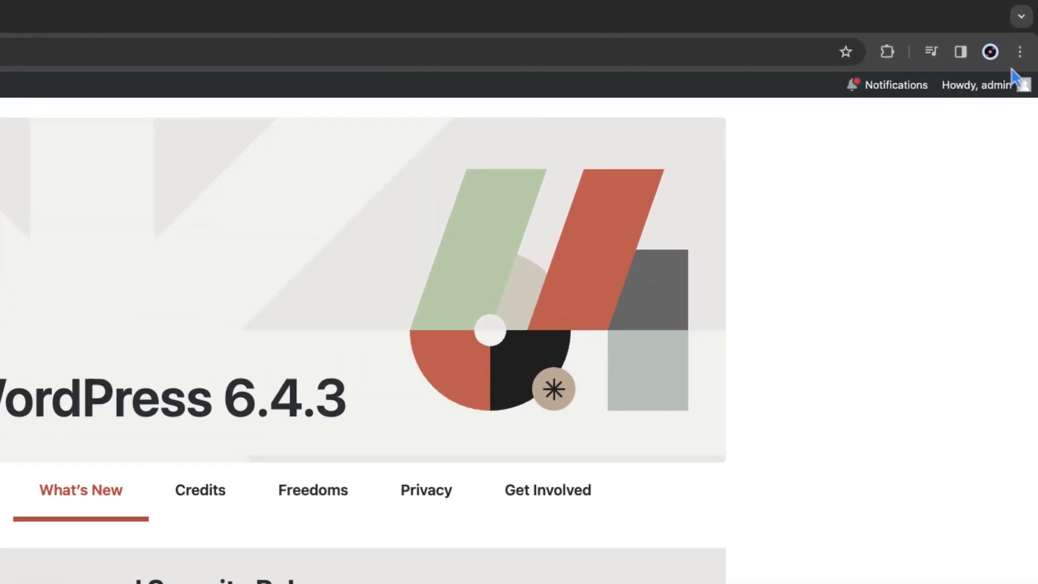
left_click(1025, 34)
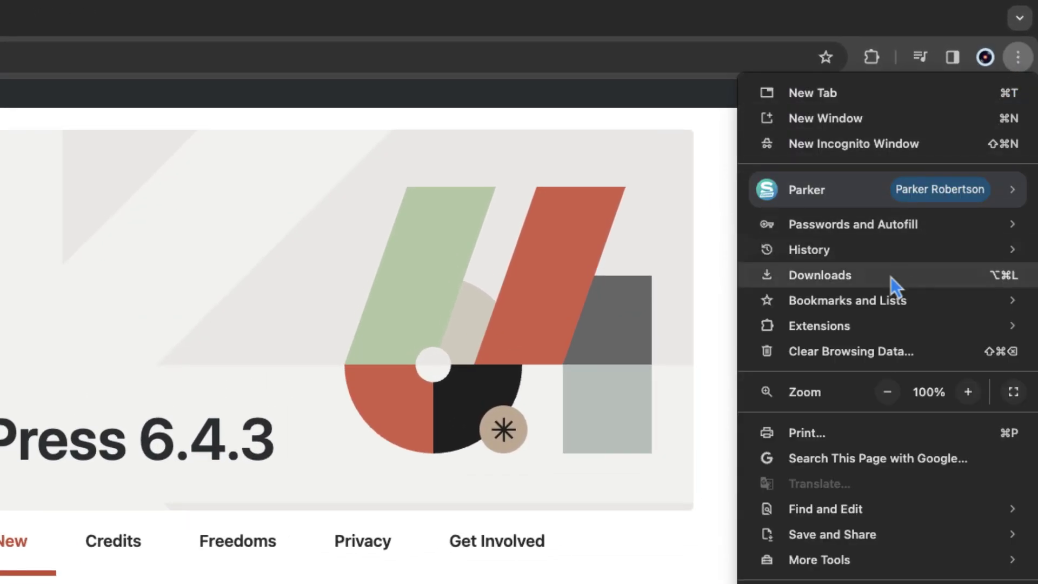
mouse_move(811, 250)
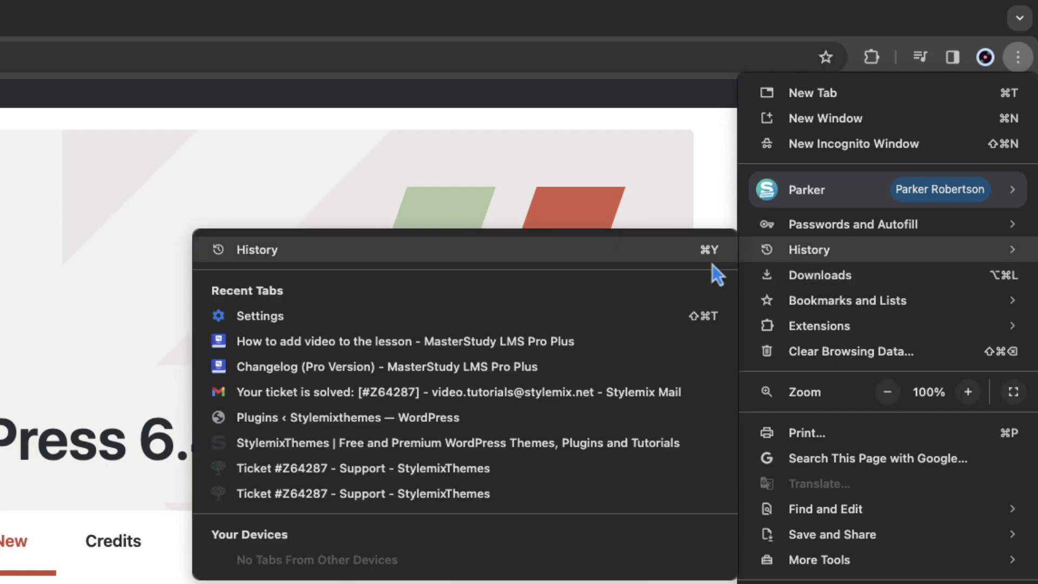
left_click(708, 261)
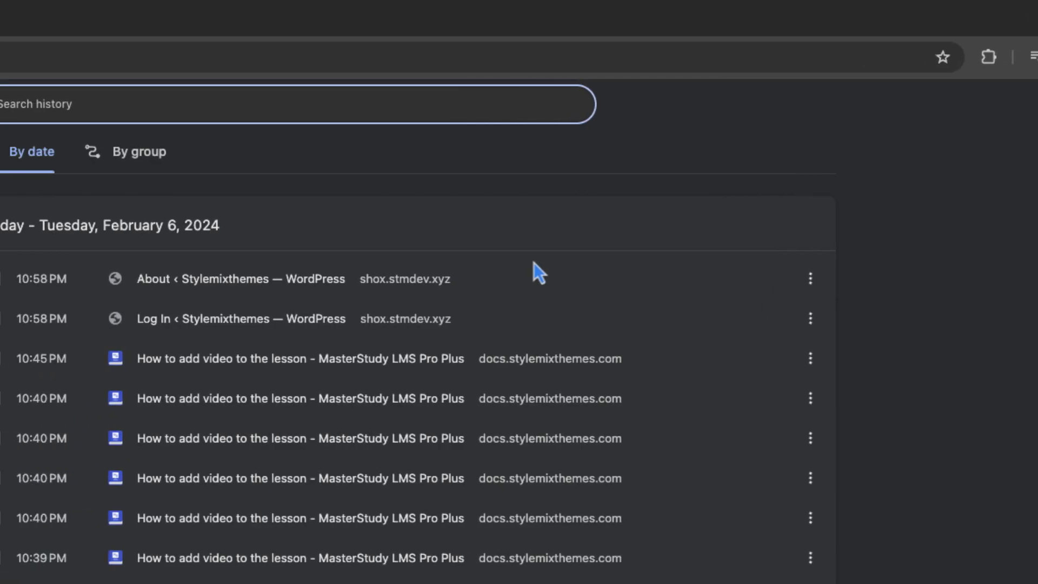
- Clear all-time browsing history, cookies and cached images via the Basic clearing options
left_click(111, 235)
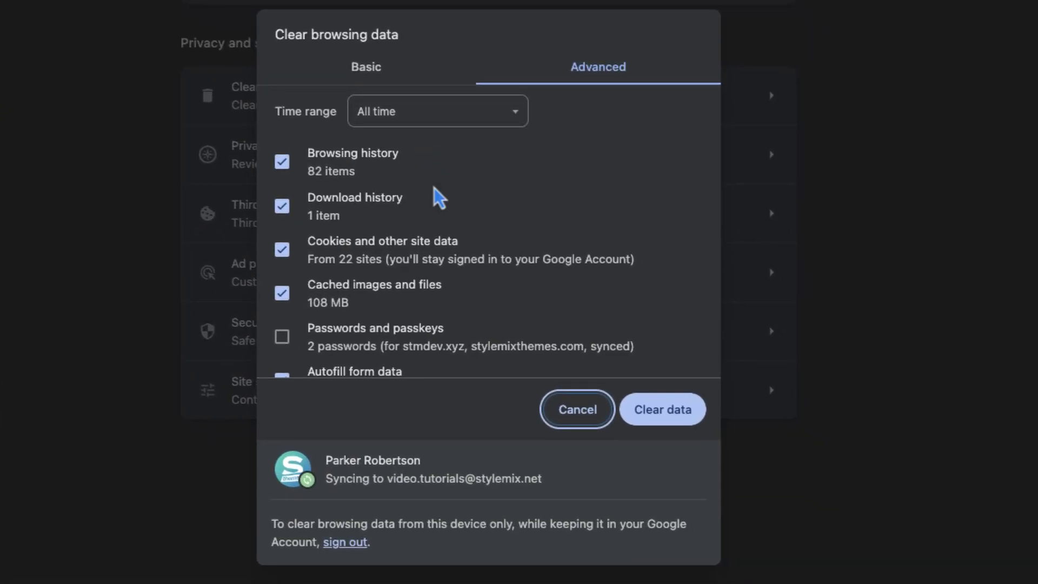
scroll(438, 197, "down", 2)
scroll(440, 197, "down", 2)
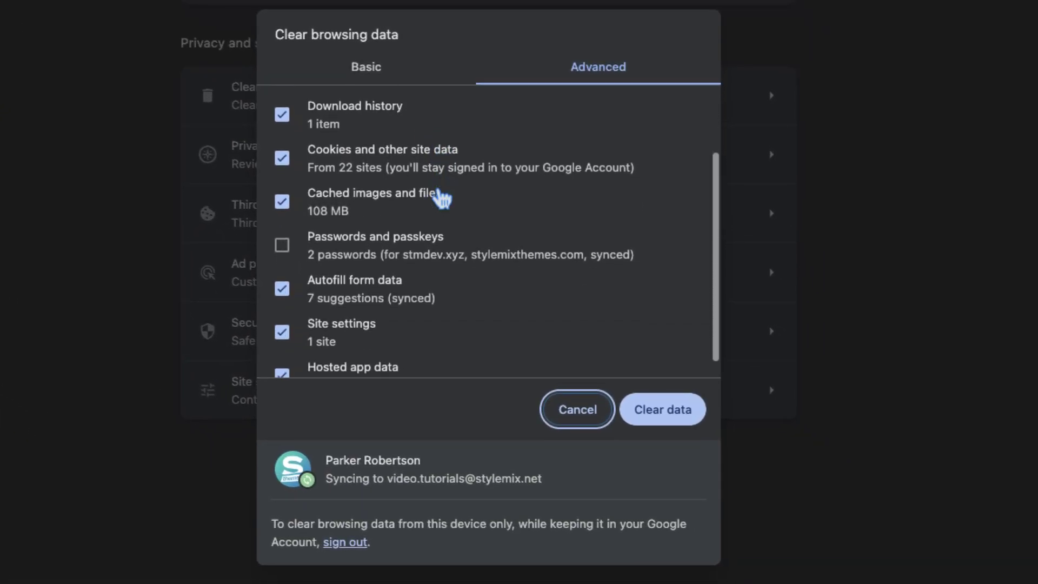
left_click(282, 203)
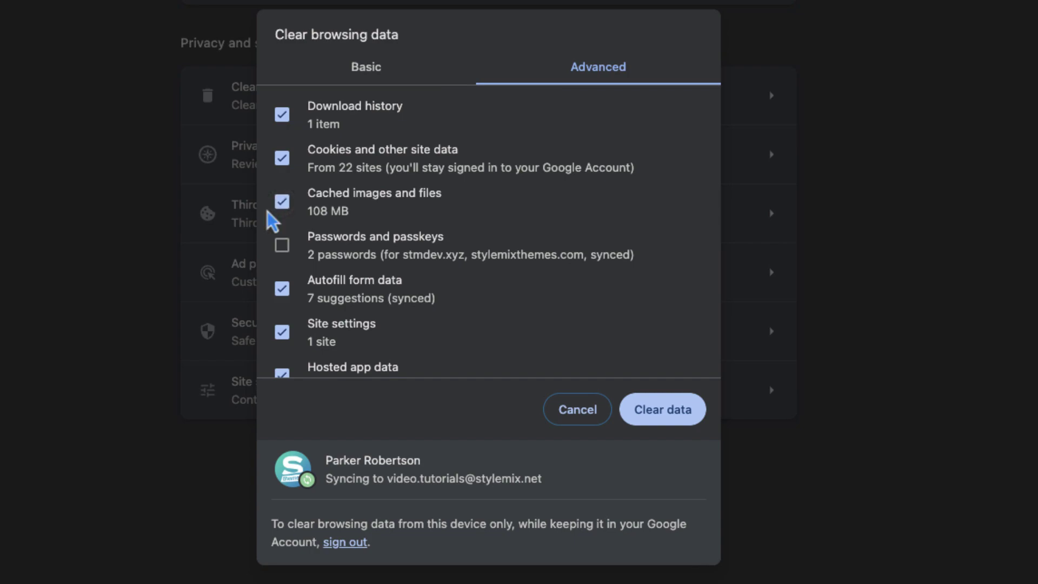
scroll(267, 211, "down", 1)
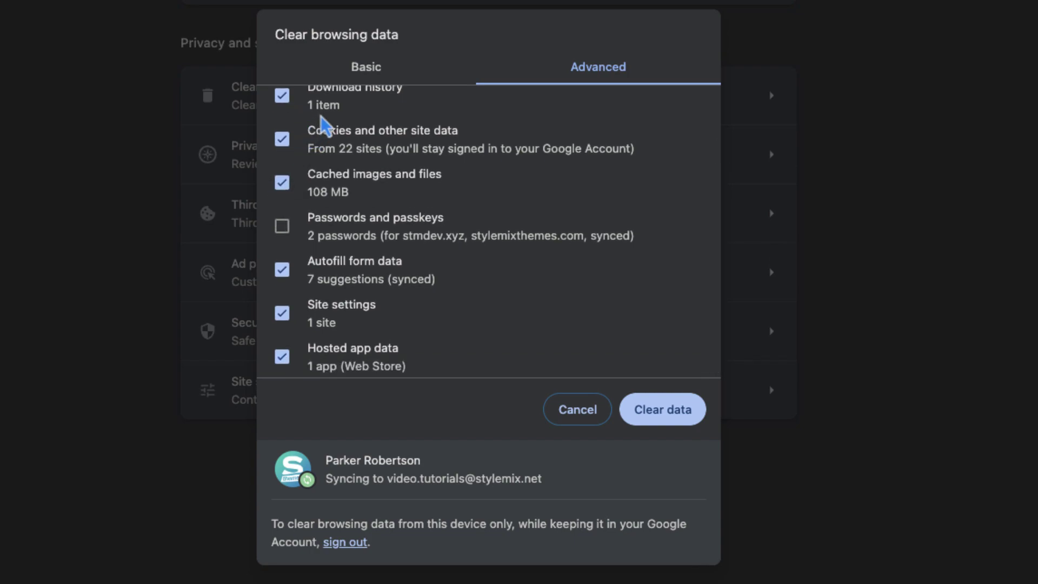
left_click(366, 68)
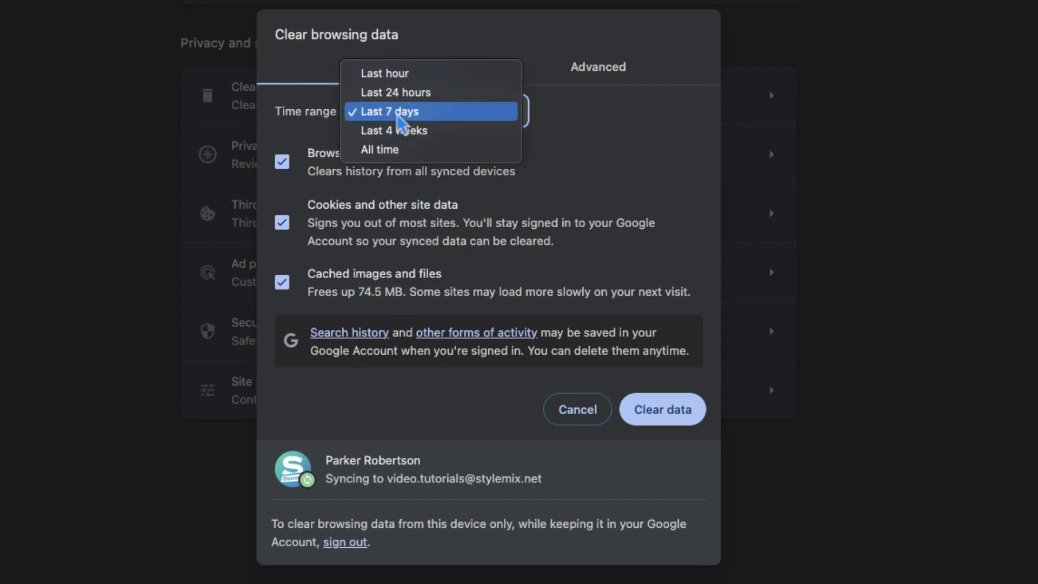
left_click(407, 146)
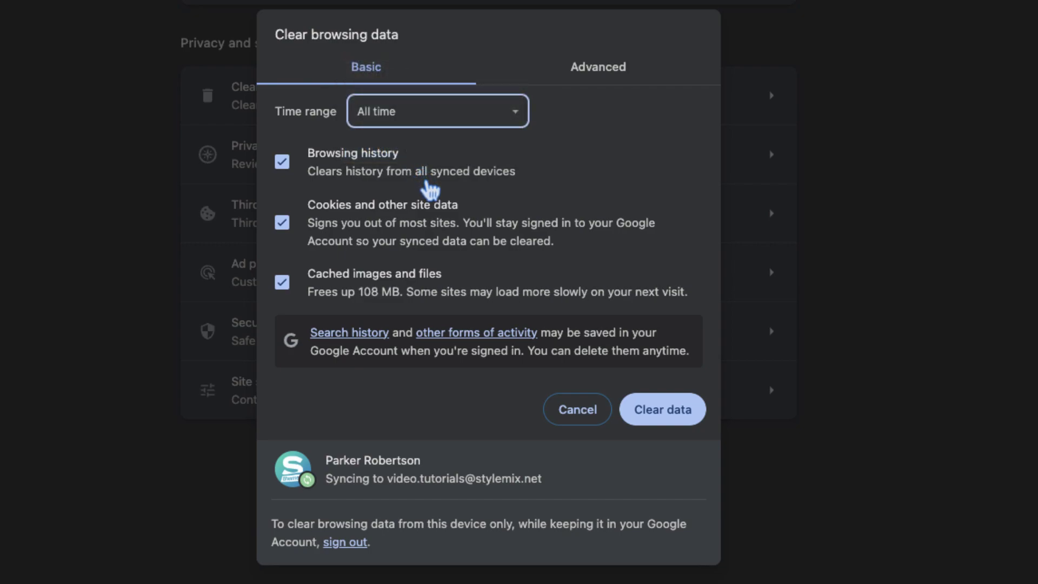
left_click(653, 424)
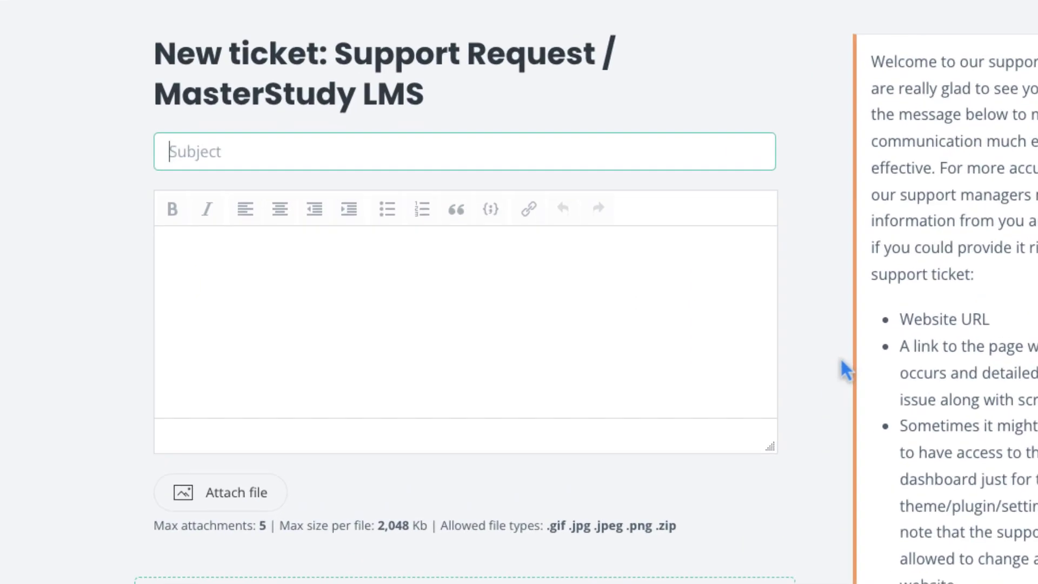
type("Changing the style of ")
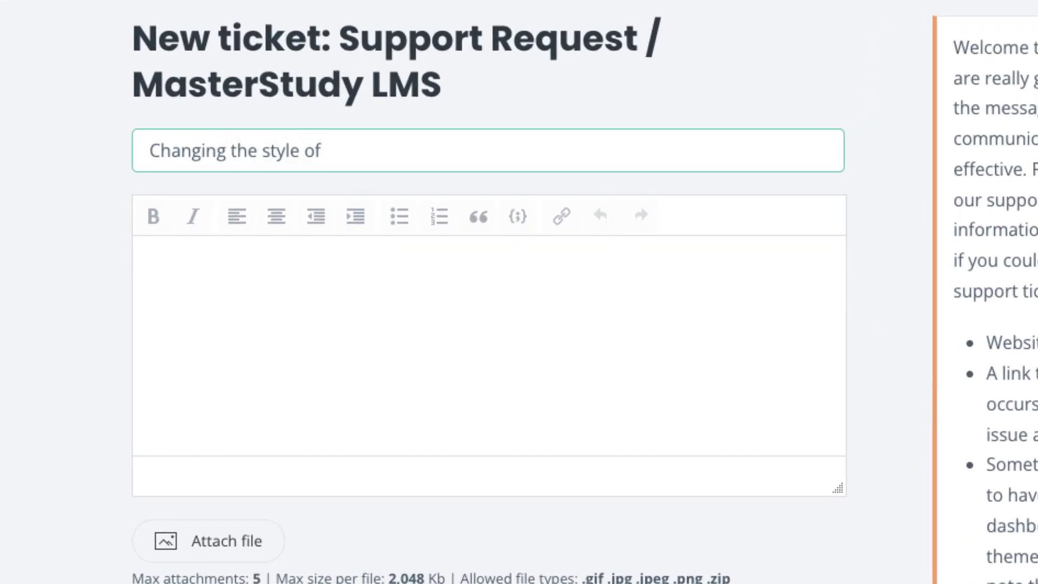
type("countdown")
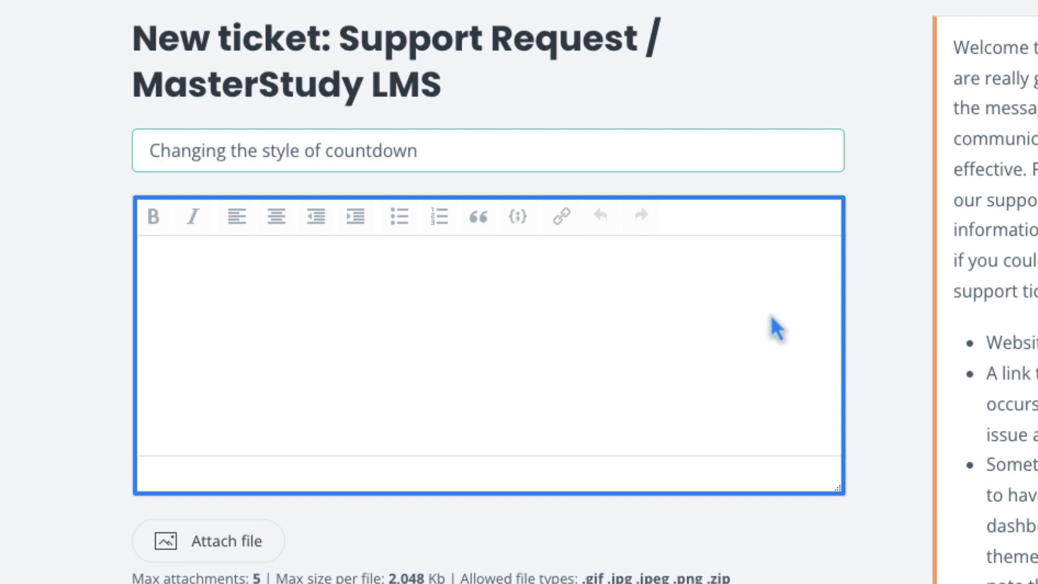
- Paste the prepared ticket message and attach the countdown screenshot from Downloads
left_click(771, 316)
key("ctrl+v")
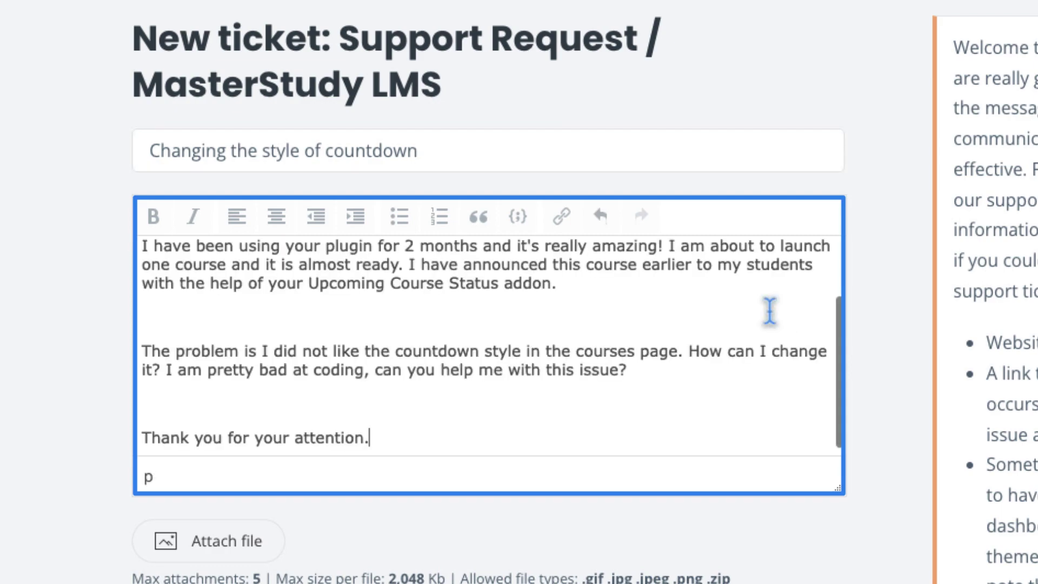
scroll(769, 310, "up", 2)
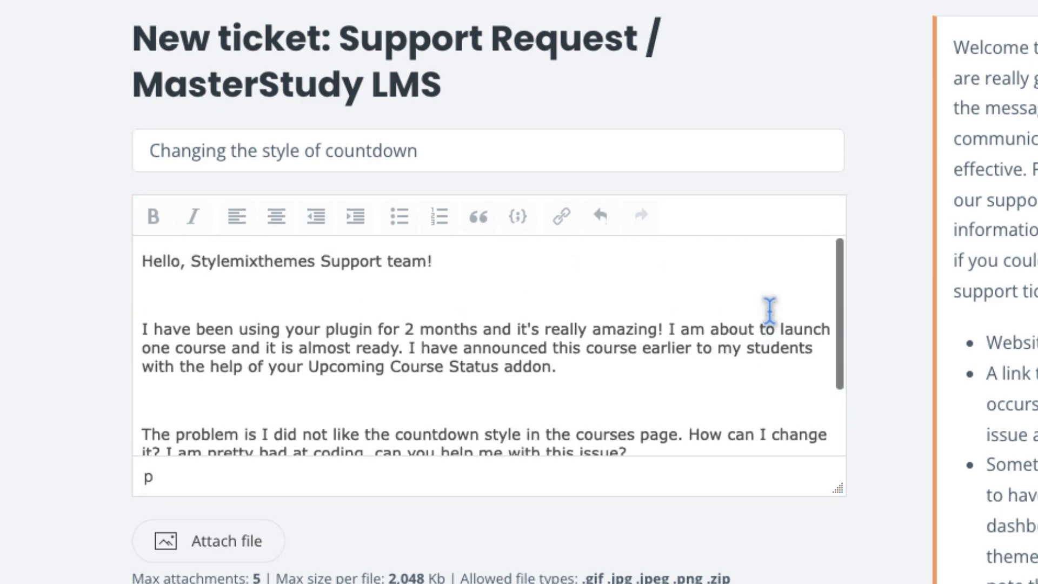
scroll(769, 311, "down", 2)
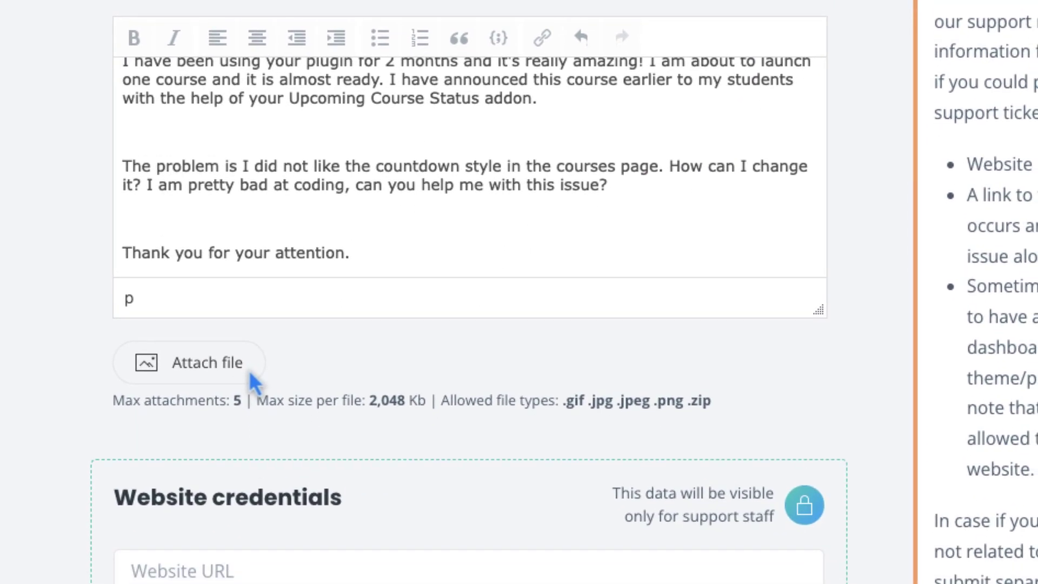
left_click(249, 371)
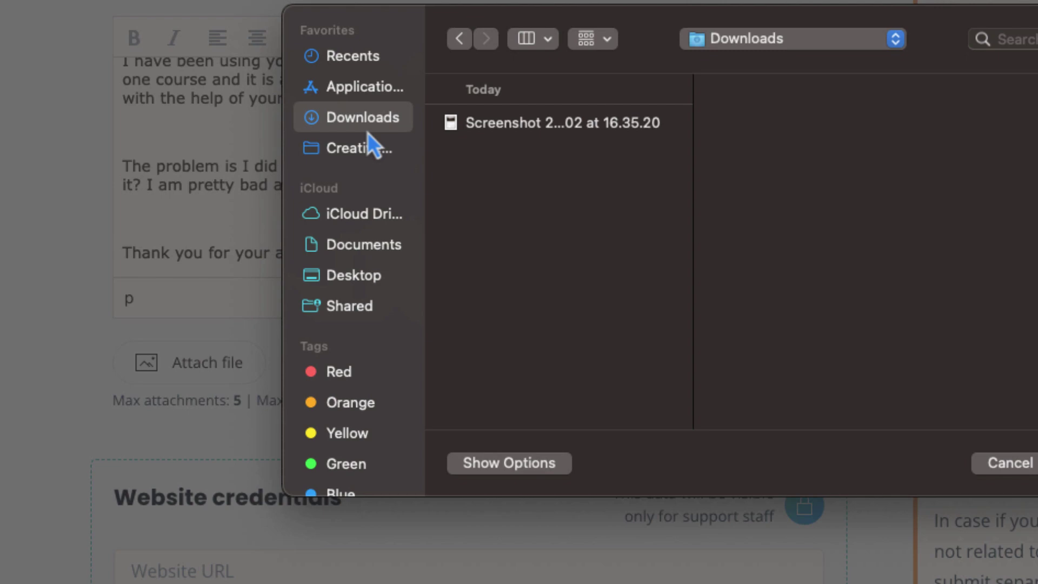
left_click(306, 168)
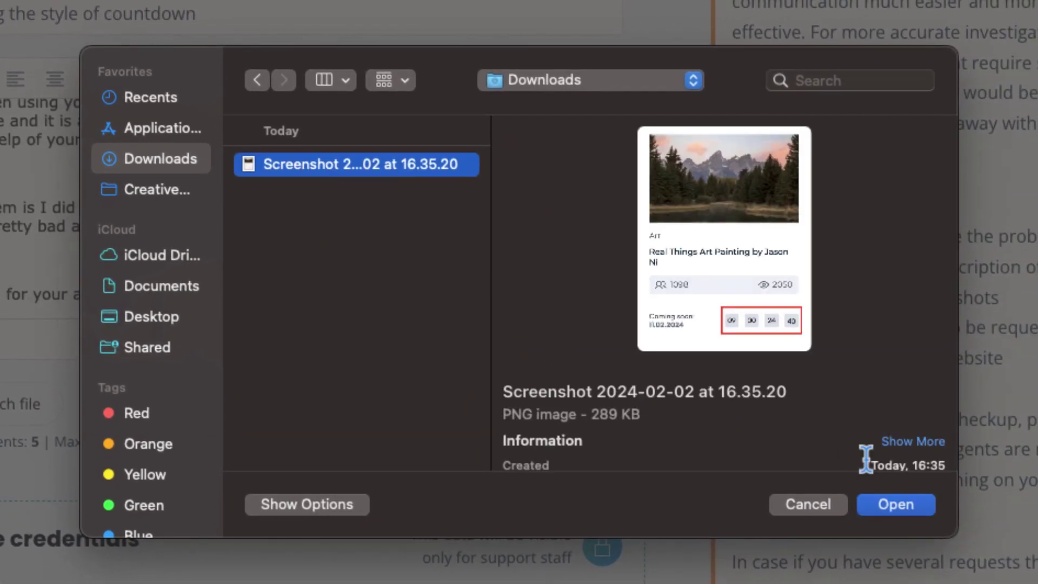
left_click(897, 506)
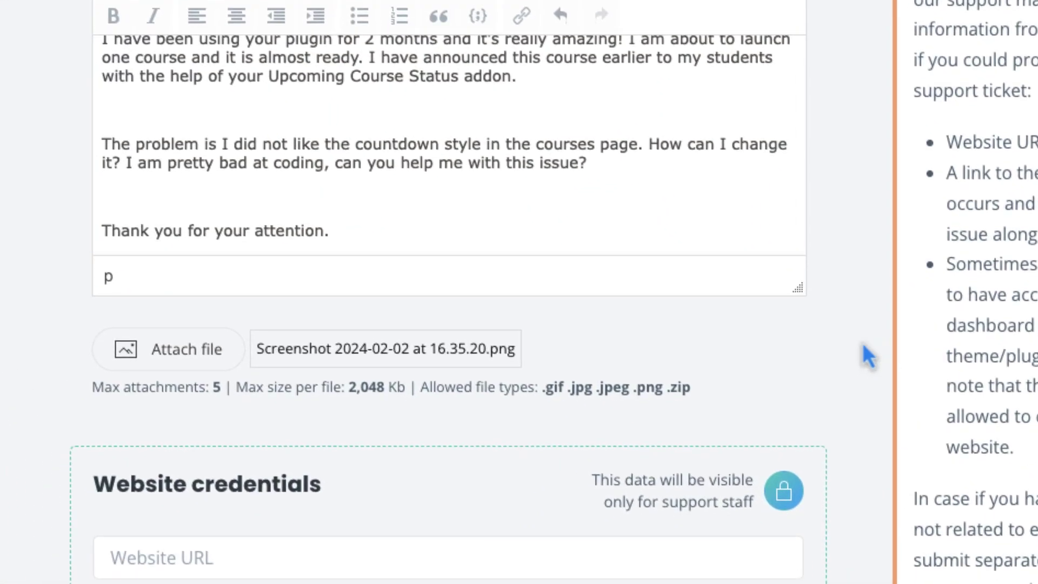
scroll(921, 326, "down", 1)
scroll(921, 327, "down", 2)
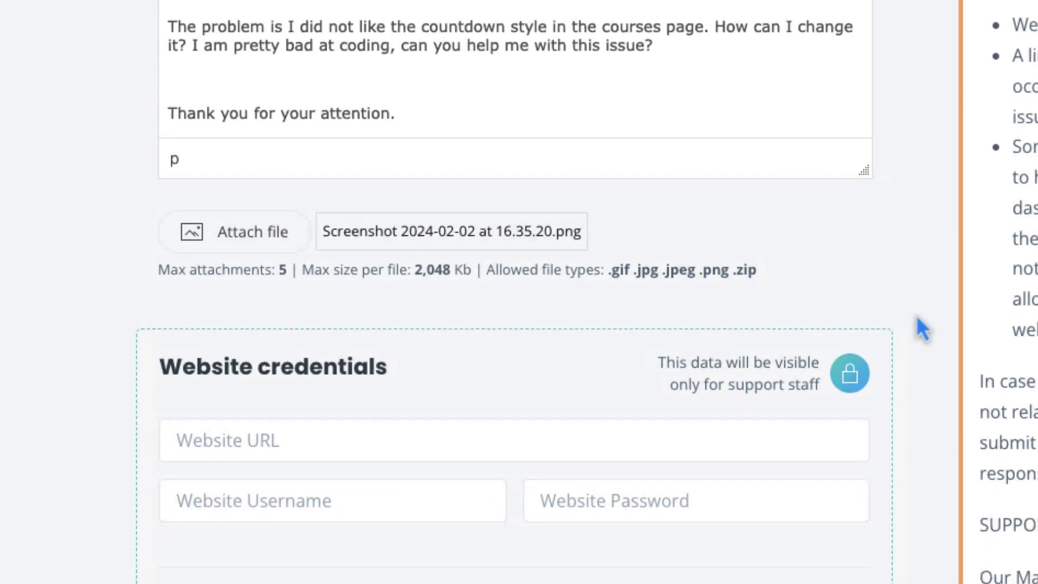
scroll(921, 326, "down", 2)
scroll(920, 327, "down", 1)
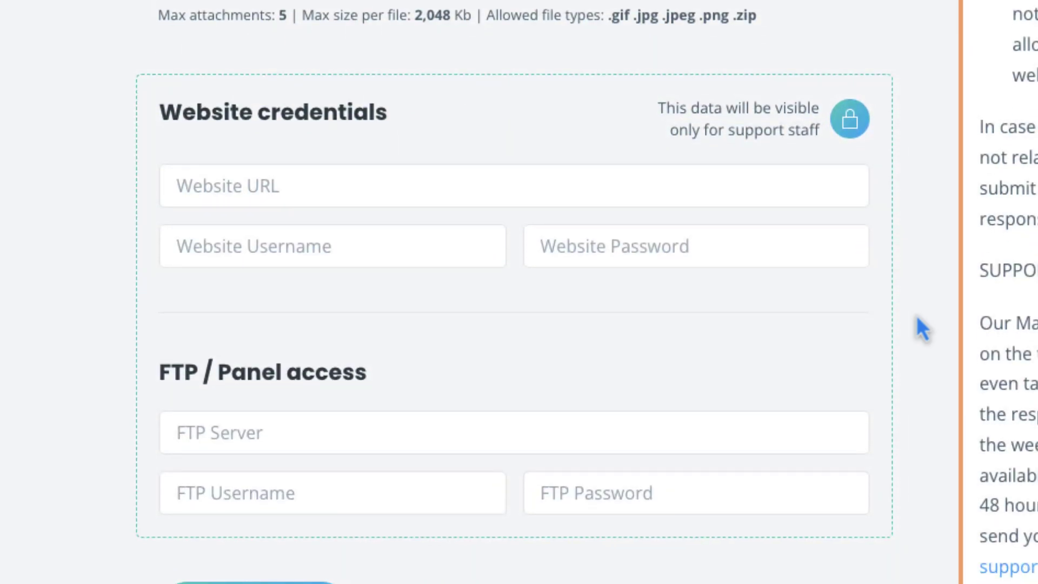
- Fill the website URL, username, password and FTP access fields and submit the ticket
left_click(801, 186)
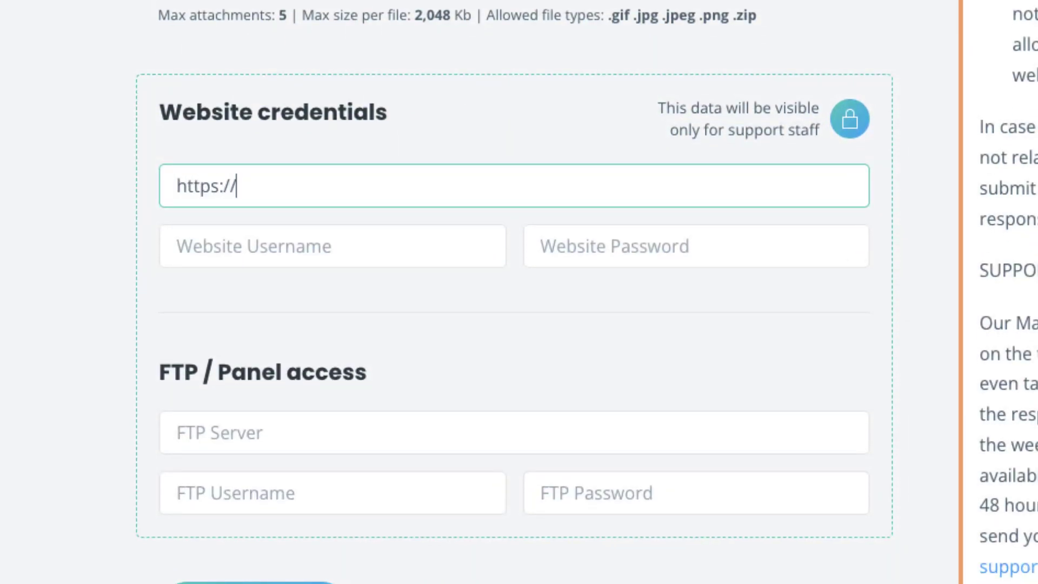
key("ctrl+a")
key("Tab")
key("Tab")
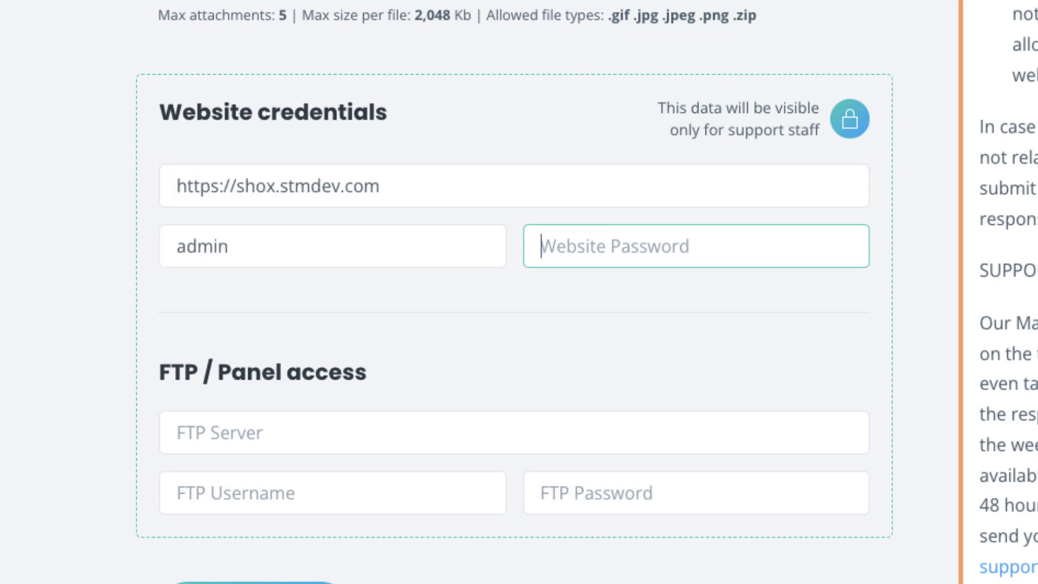
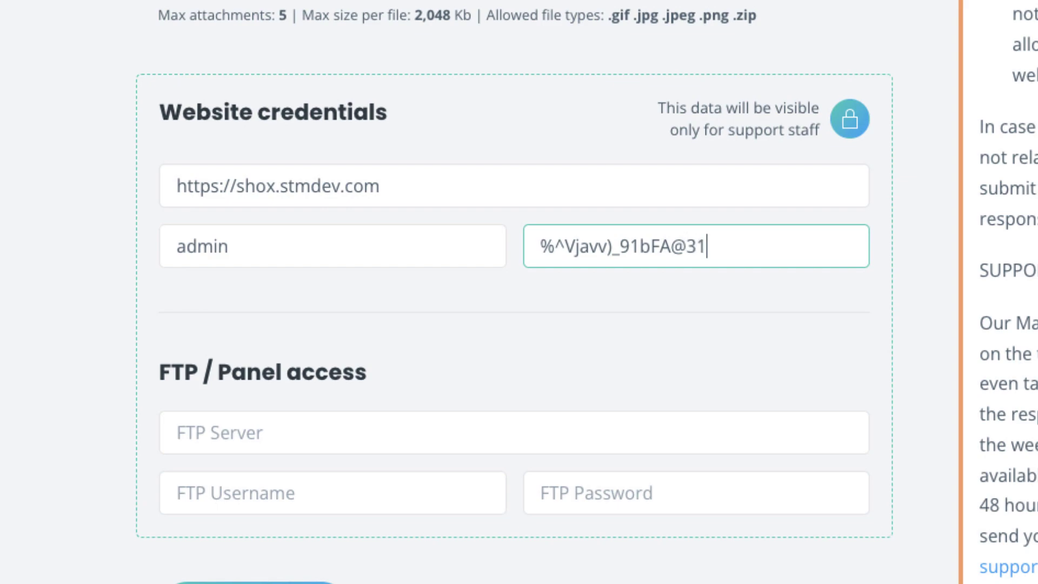
left_click(521, 434)
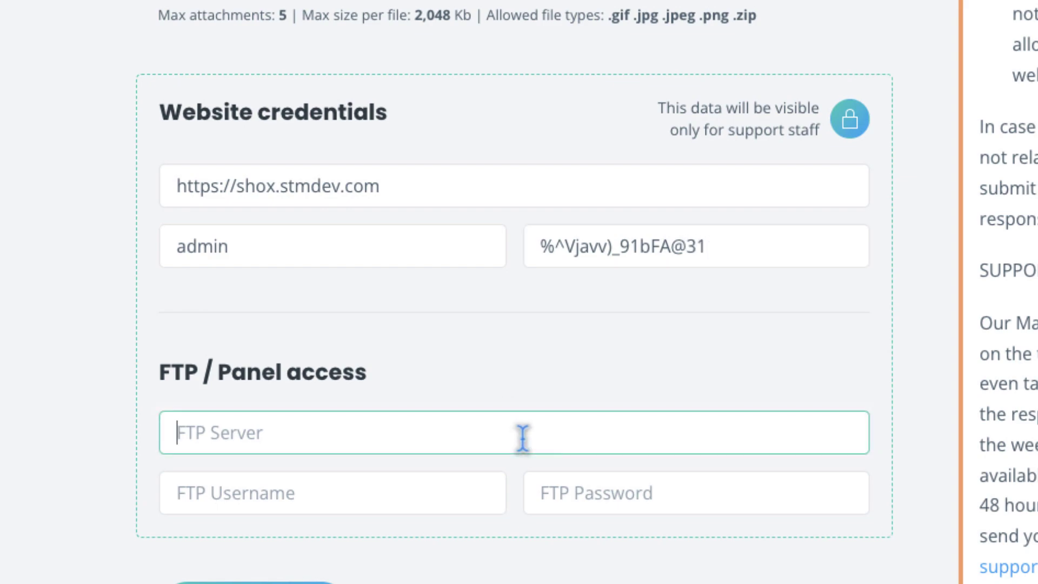
type("ftp://198.133.219.25:21")
left_click(457, 486)
key("Tab")
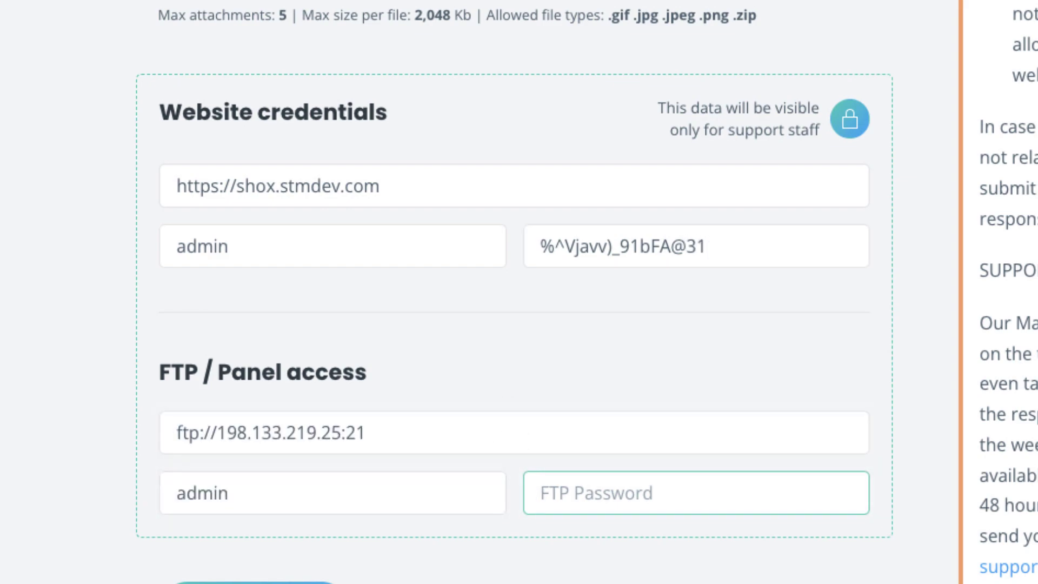
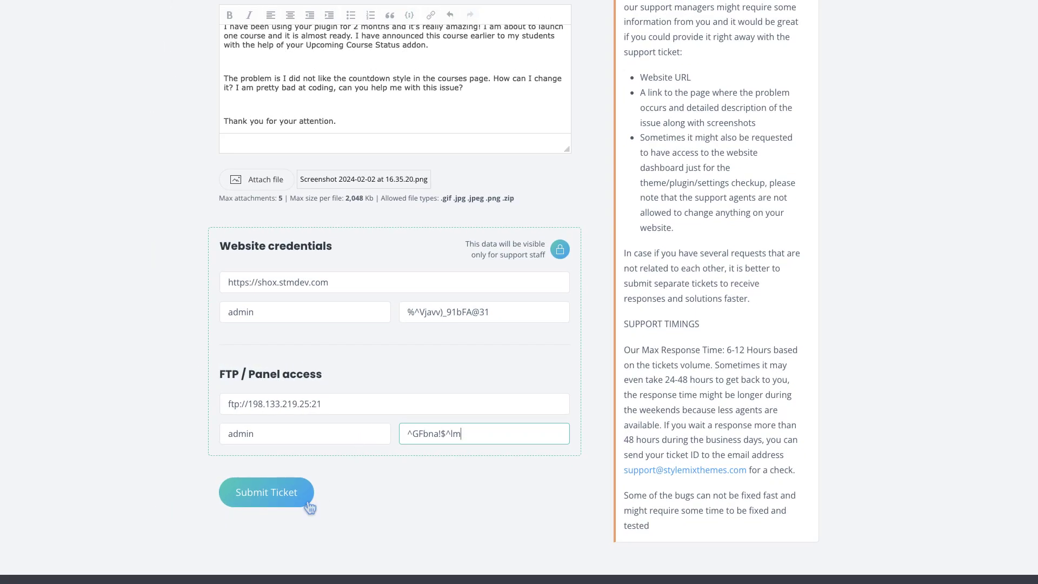
left_click(309, 506)
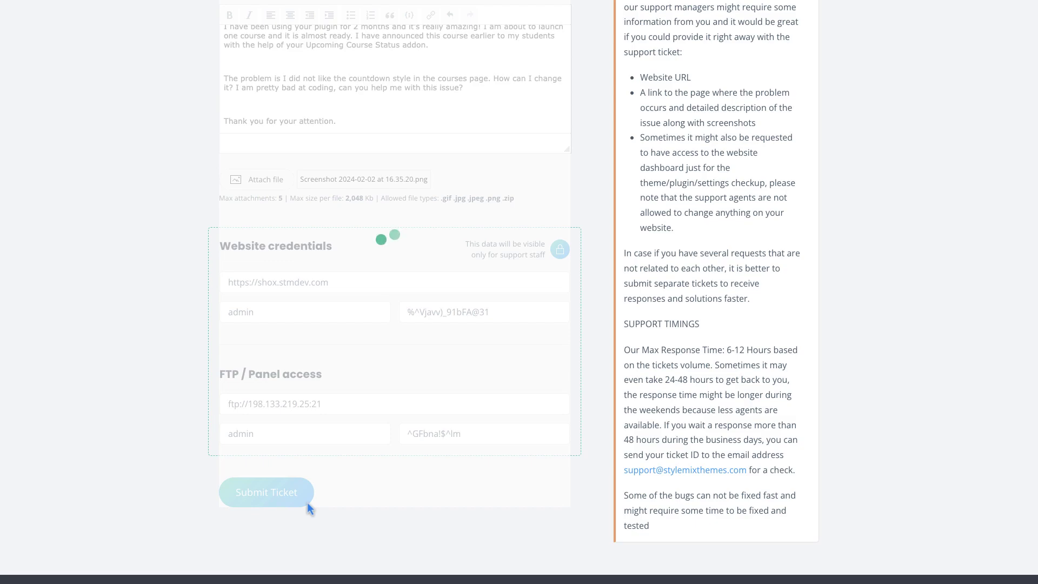
scroll(308, 504, "down", 2)
scroll(310, 505, "down", 2)
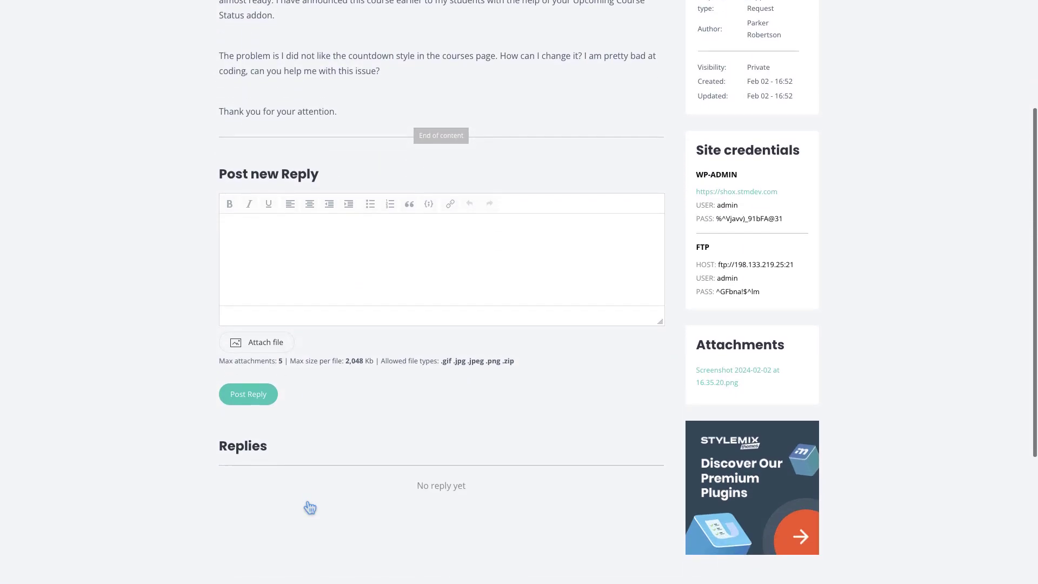
scroll(309, 506, "down", 1)
scroll(308, 506, "up", 1)
scroll(309, 506, "up", 2)
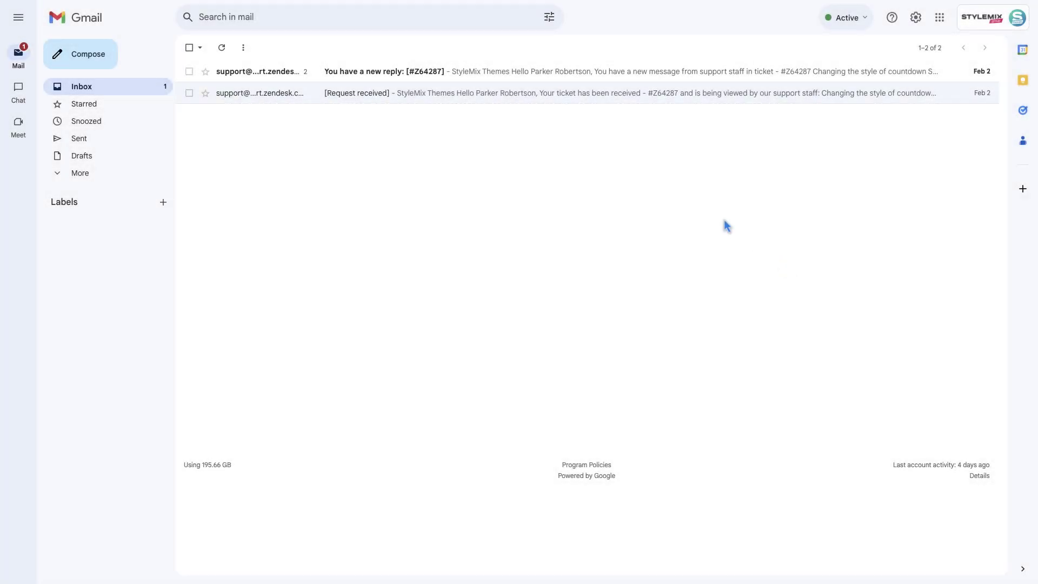
- View the staff new-reply notification email in Gmail for the submitted ticket
left_click(544, 78)
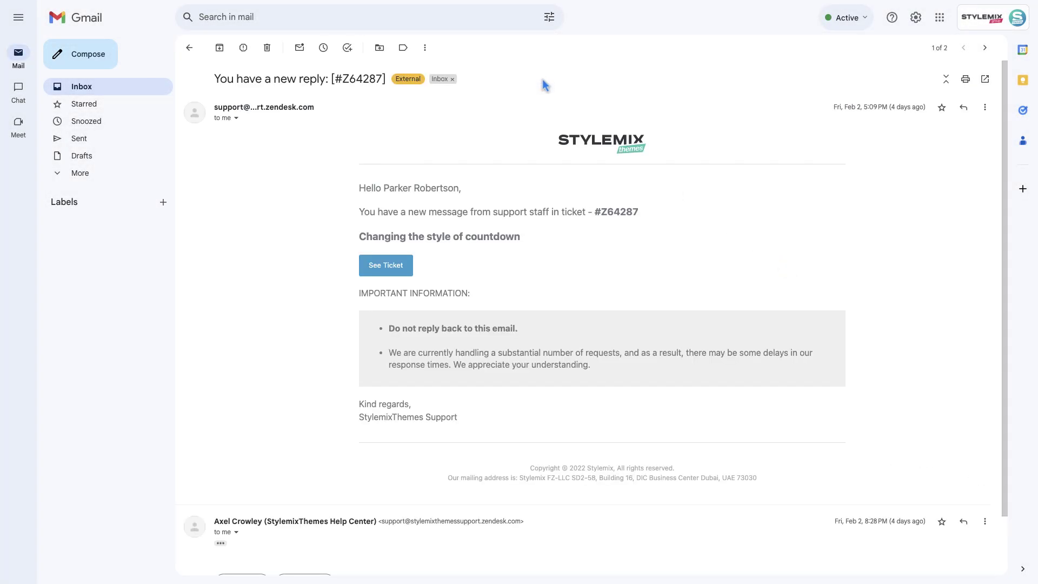
- Read the staff reply from the notification email, then bring up the My tickets list
left_click(387, 265)
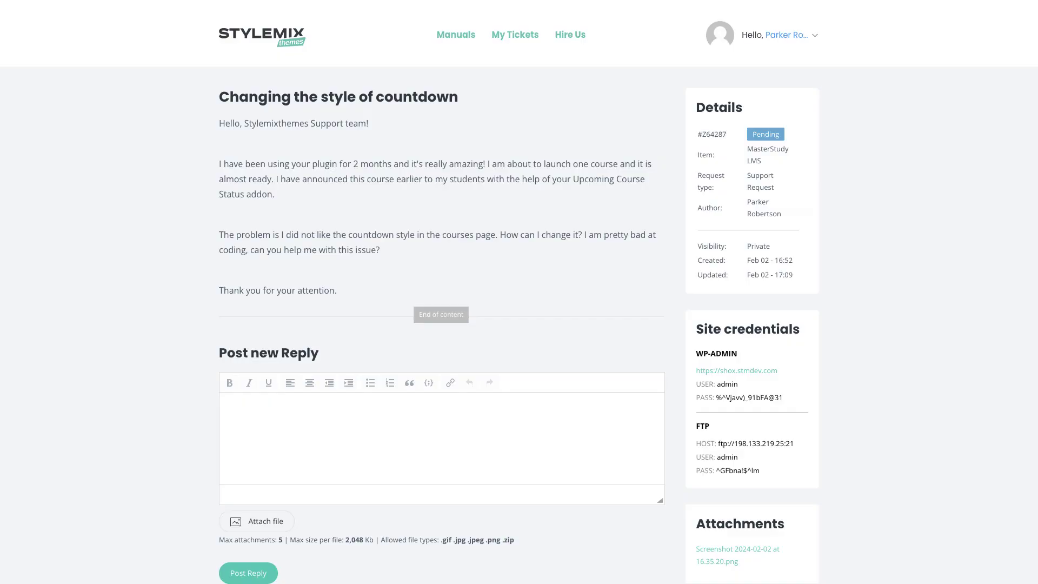
scroll(519, 292, "down", 3)
scroll(519, 292, "down", 5)
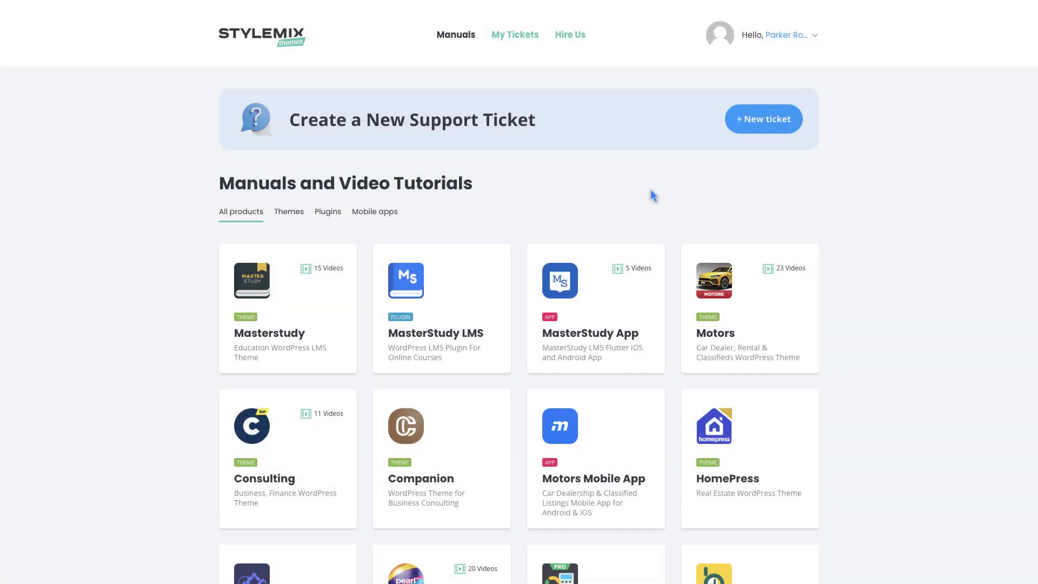
left_click(528, 47)
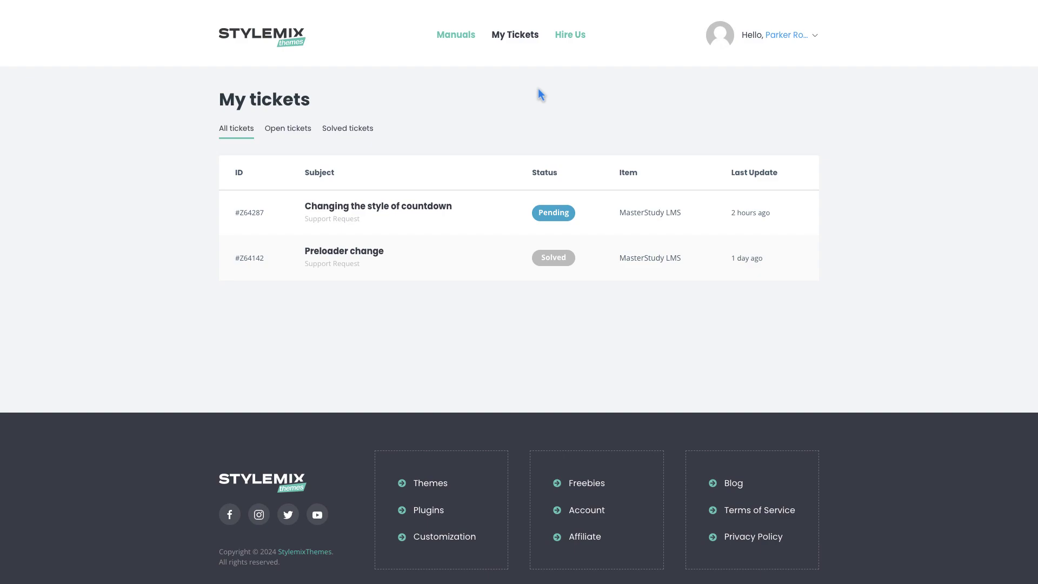
- Post a pasted clarification on the 'Changing the style of countdown' ticket that the Price Accent card style is wanted
left_click(430, 207)
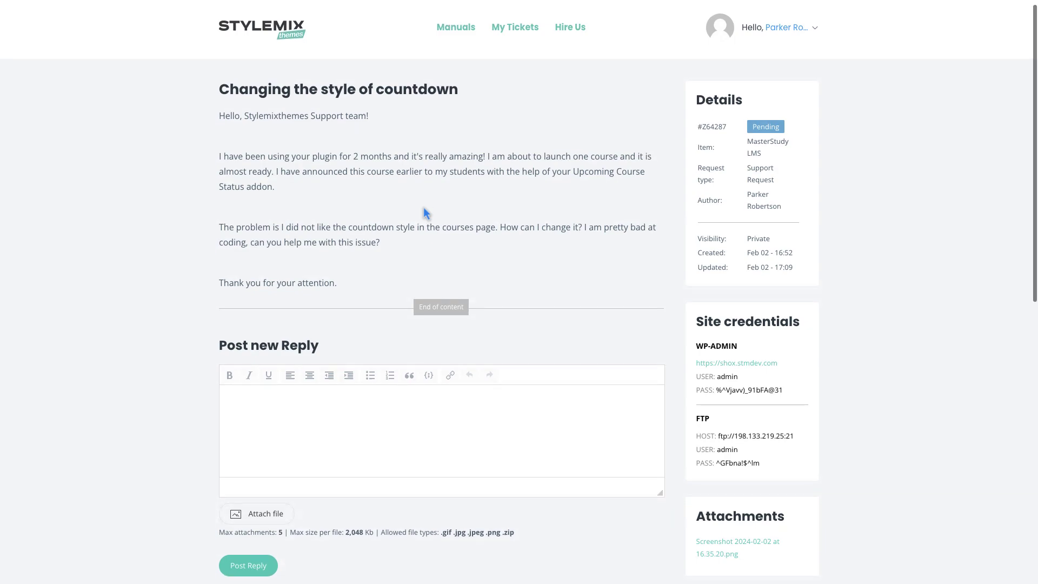
scroll(423, 213, "down", 5)
scroll(424, 208, "down", 1)
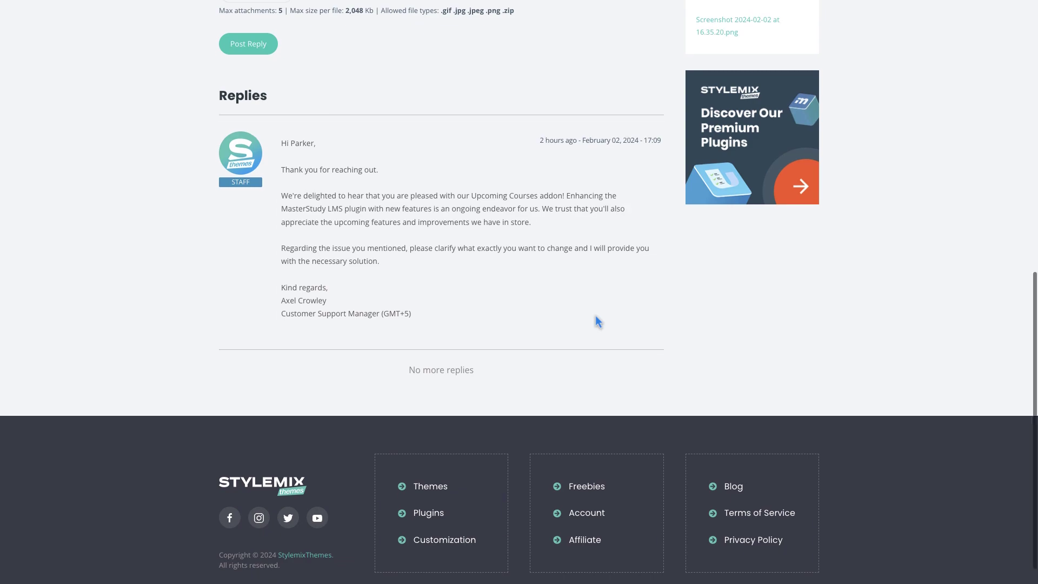
scroll(597, 321, "up", 2)
scroll(597, 321, "up", 1)
scroll(596, 321, "up", 1)
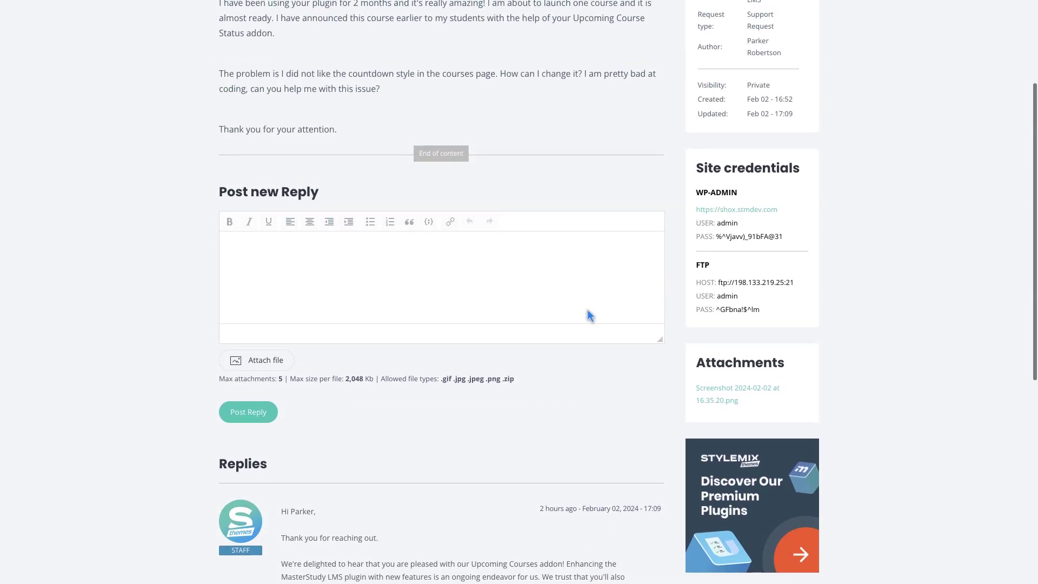
left_click(519, 260)
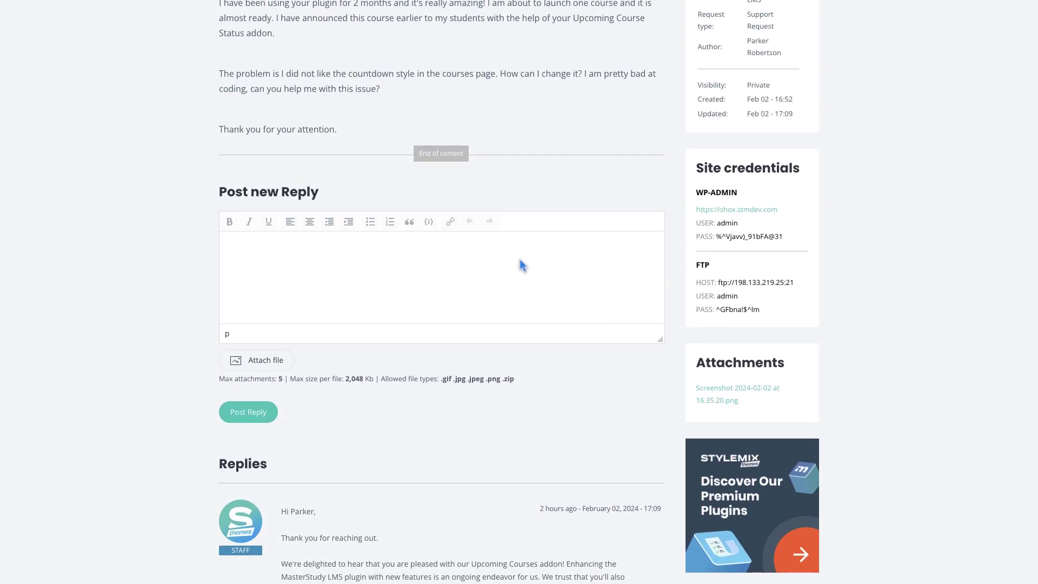
type("Hi, thanks for the reply. I wanted ask how can I change the sytle of the countdown in cours cards which is located in courses page. I see the different course card styles in your website (https://masterstudy.stylemixthemes.com/lms-plugin/courses-styles/). I liked the card style \"Price Accent\". I hope I clarified the problem well.")
scroll(519, 258, "up", 1)
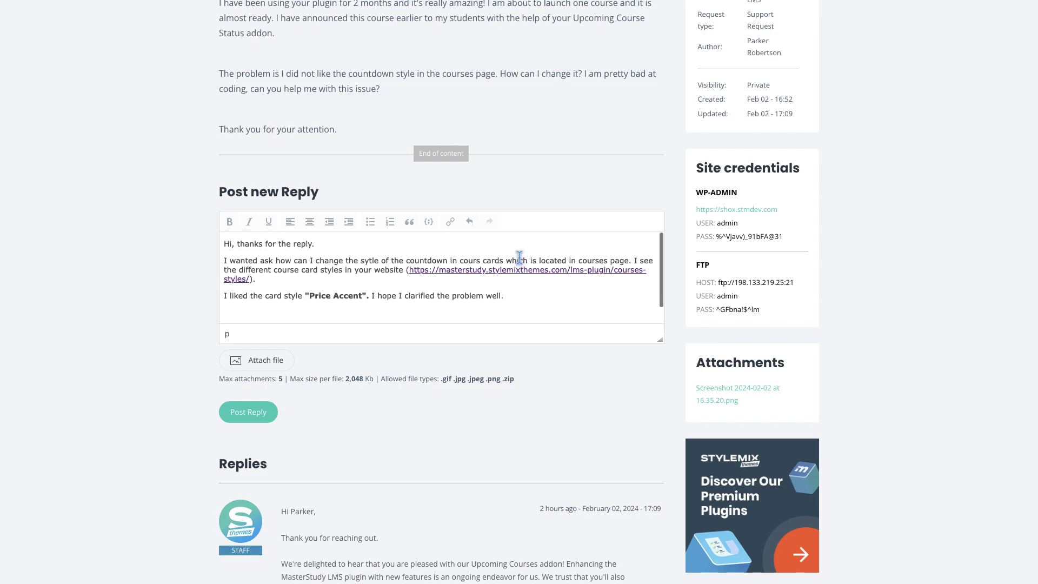
left_click(268, 415)
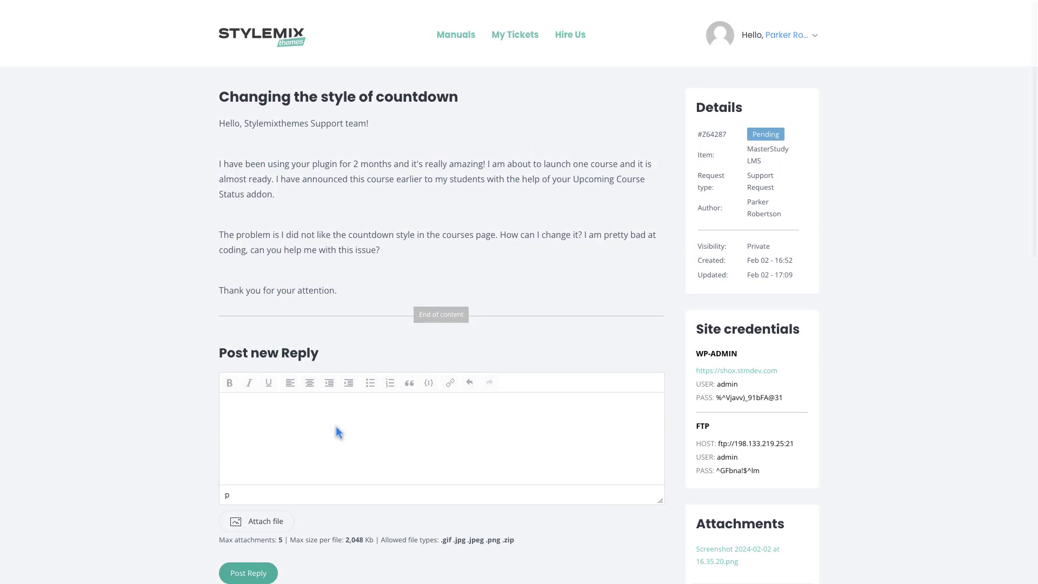
scroll(336, 432, "down", 5)
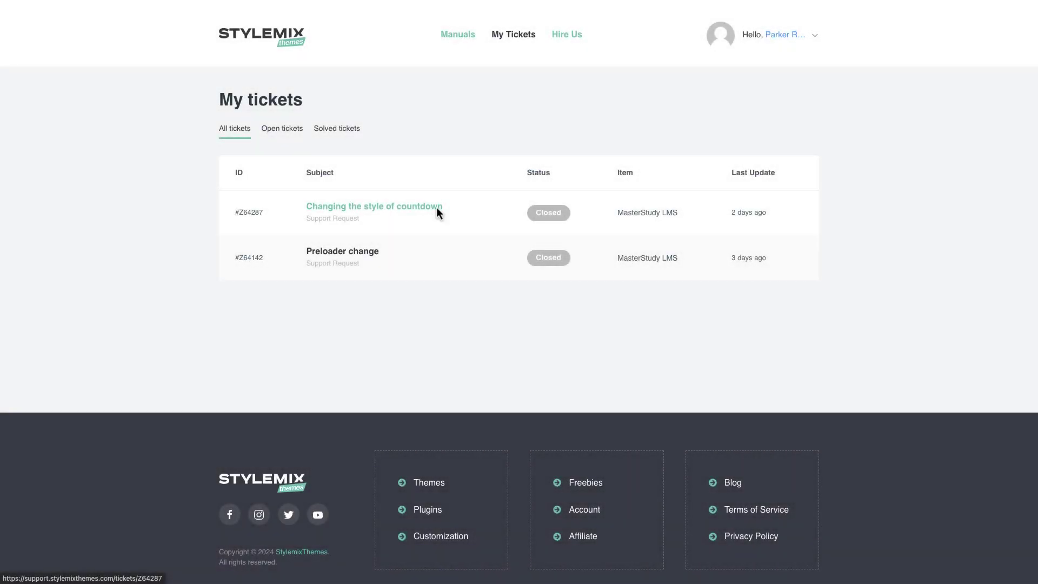
- Review the closed 'Changing the style of countdown' ticket and the staff's preset card-style steps
left_click(436, 208)
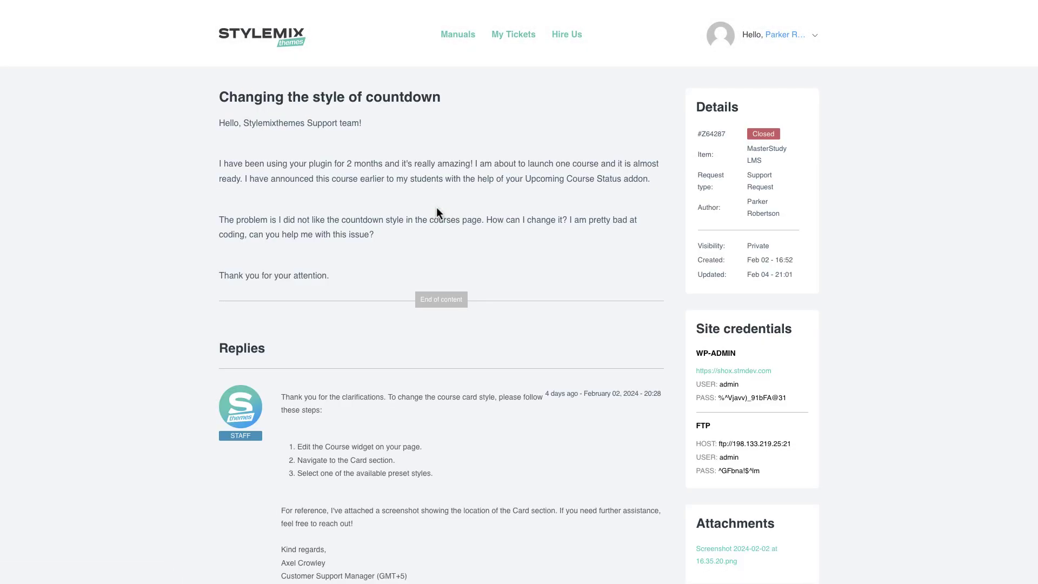
scroll(436, 208, "down", 3)
scroll(437, 208, "down", 3)
scroll(436, 208, "down", 2)
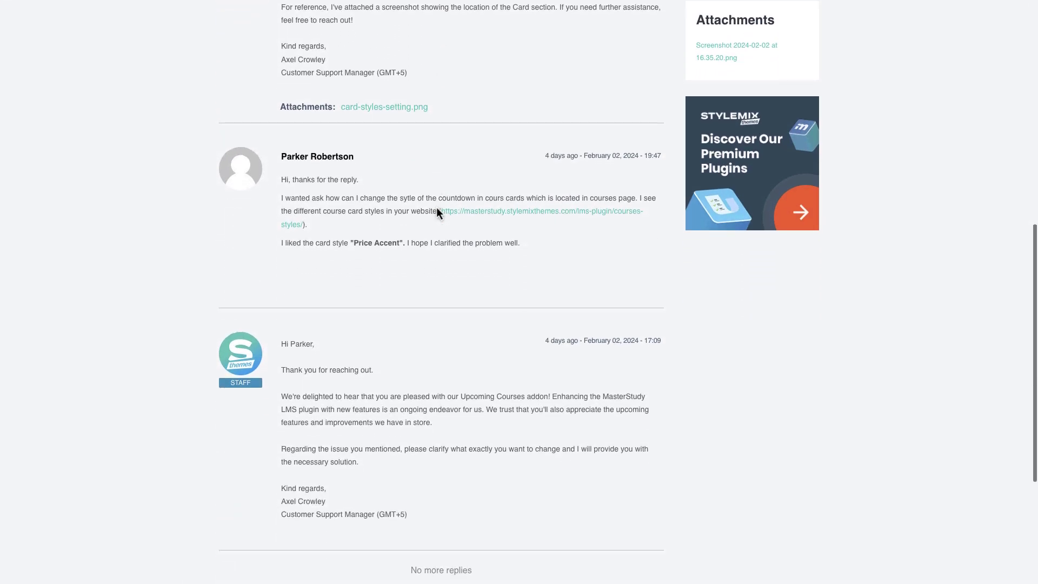
scroll(436, 208, "down", 3)
scroll(437, 207, "up", 3)
scroll(436, 207, "up", 2)
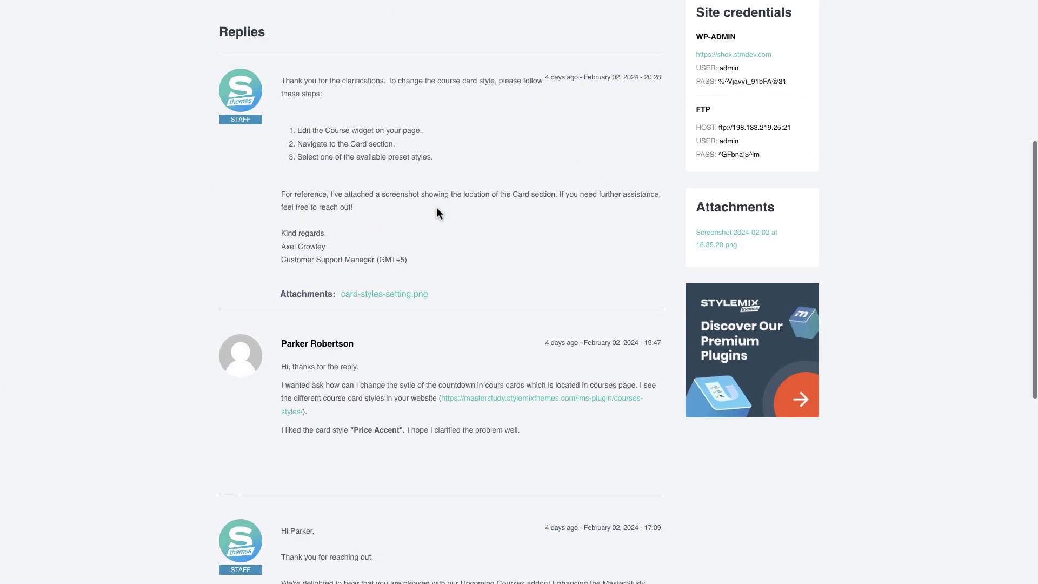
scroll(436, 206, "up", 4)
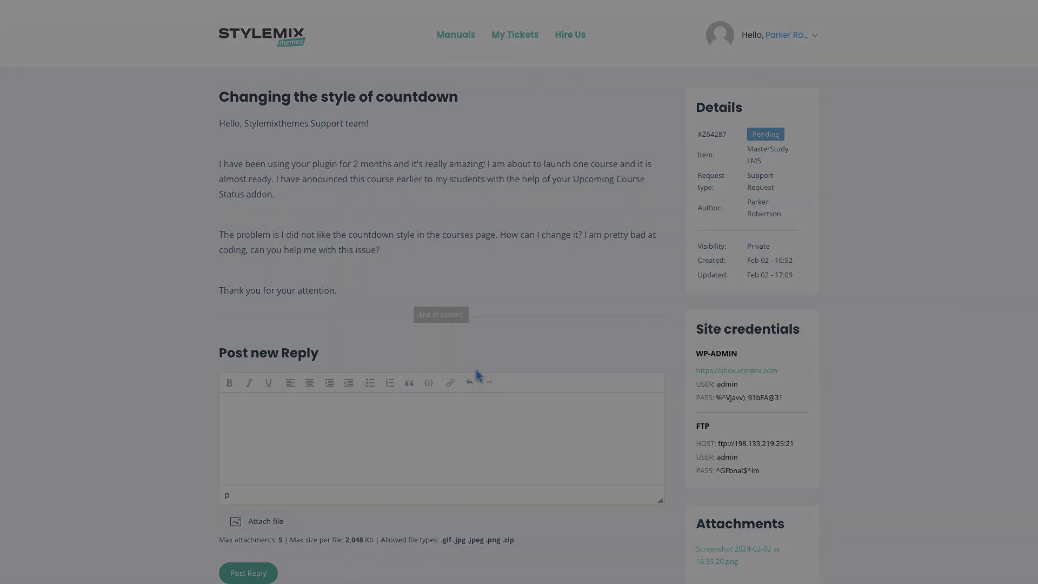
type("wp.org")
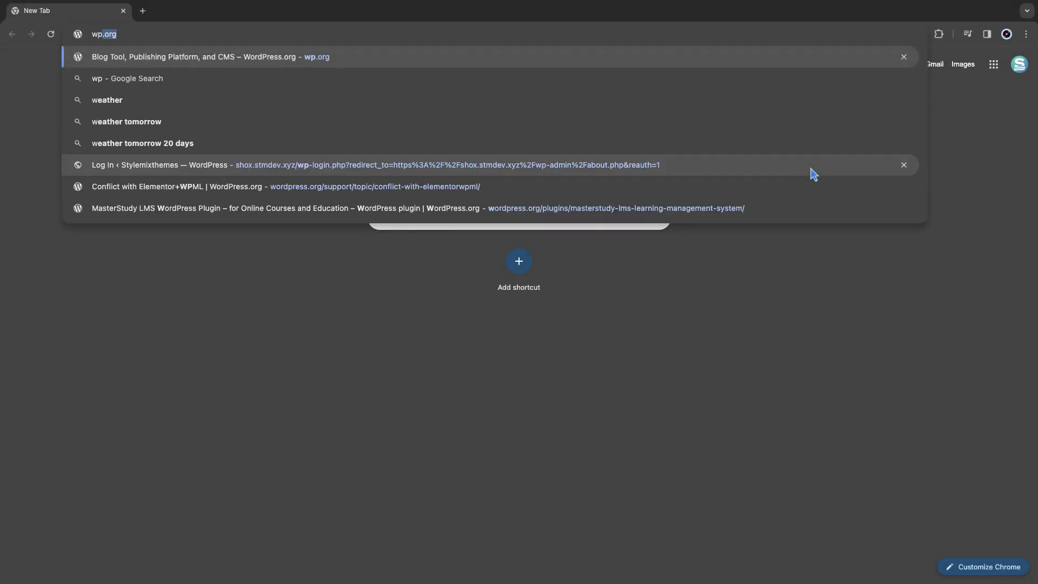
- Reach the MasterStudy LMS plugin's support forum on WordPress.org via the plugin directory search
key("Return")
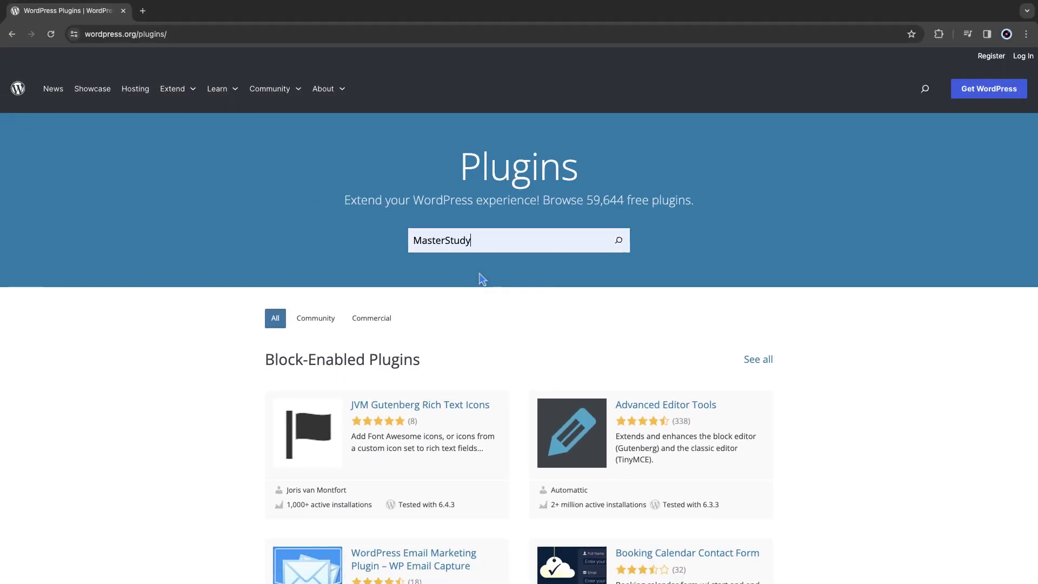
left_click(619, 241)
left_click(422, 228)
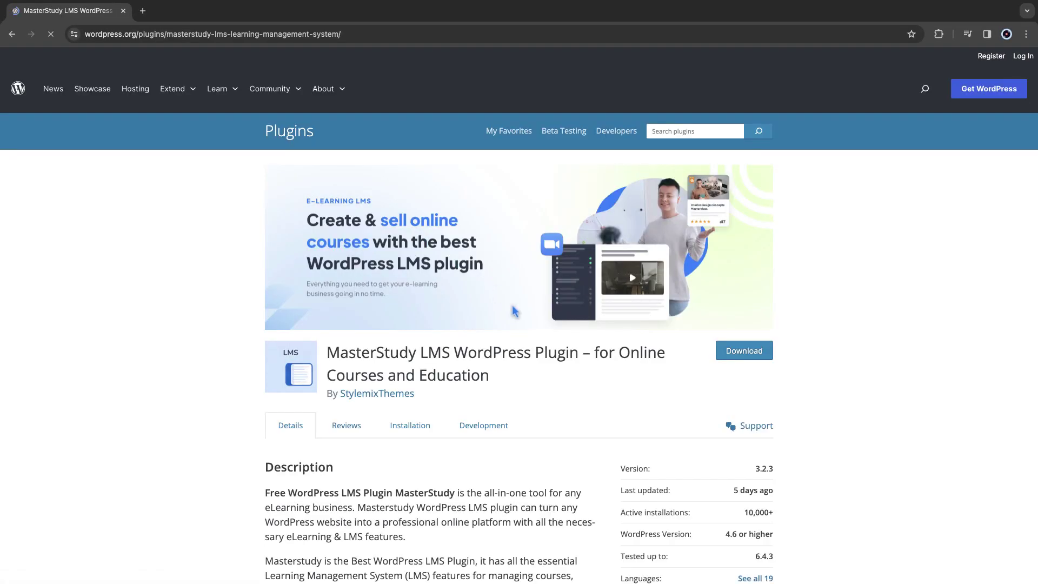
scroll(517, 311, "down", 1)
scroll(517, 310, "down", 5)
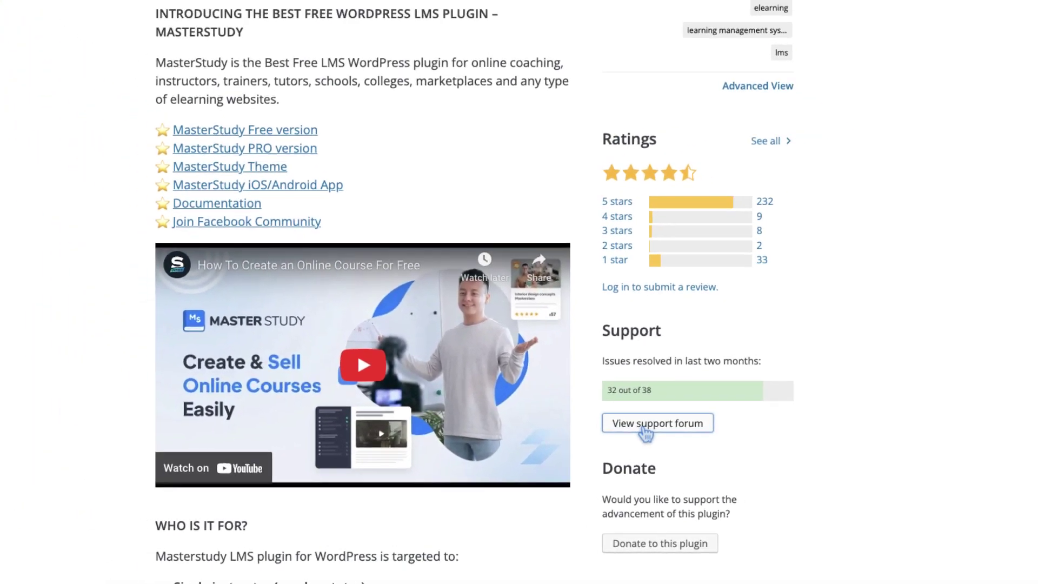
left_click(615, 347)
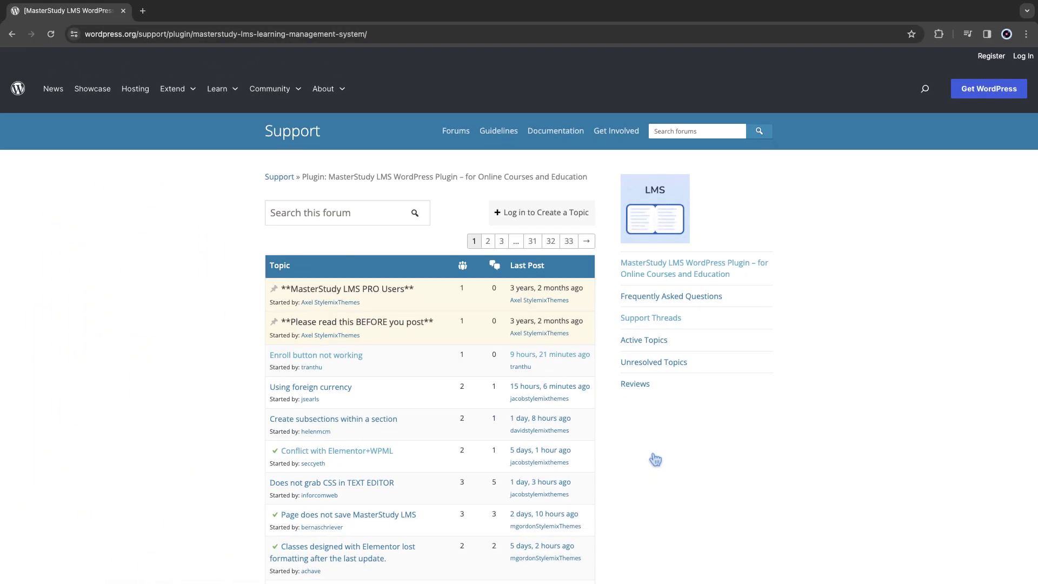
scroll(635, 446, "down", 3)
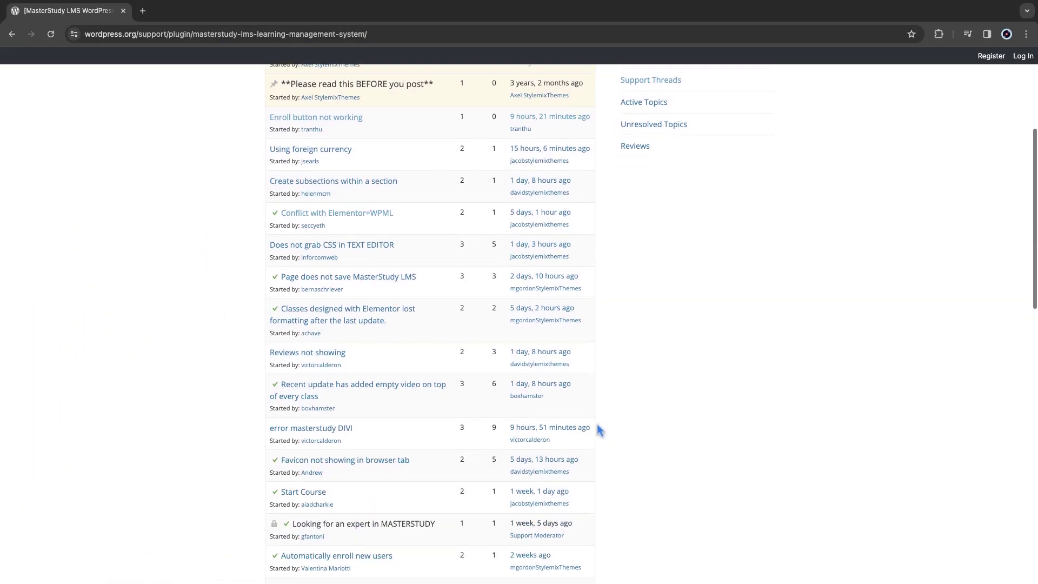
scroll(598, 428, "down", 8)
scroll(598, 430, "up", 2)
scroll(597, 429, "up", 6)
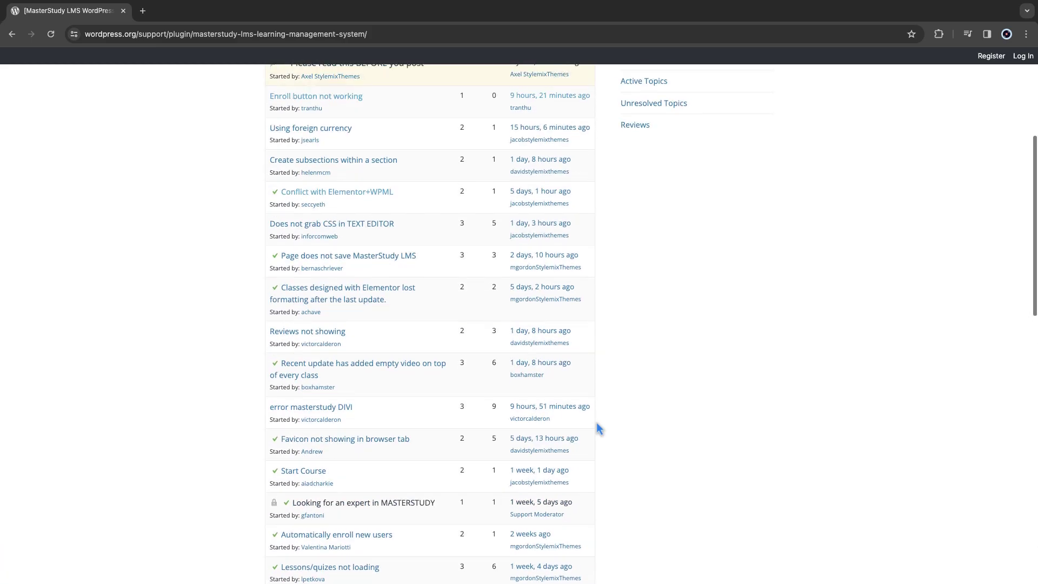
scroll(598, 429, "up", 2)
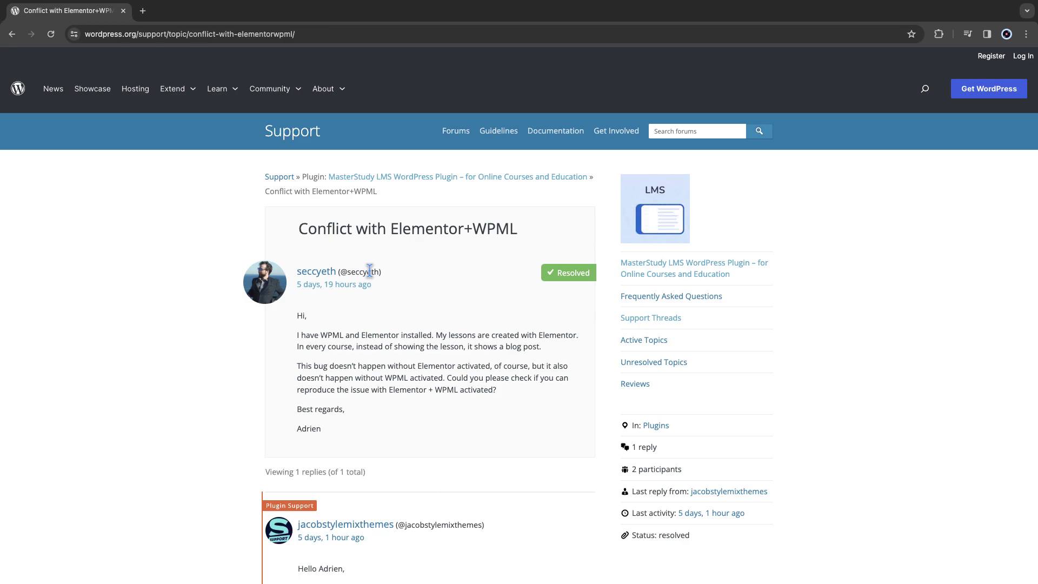
scroll(369, 272, "down", 1)
scroll(369, 272, "down", 2)
scroll(368, 271, "down", 1)
scroll(369, 271, "down", 2)
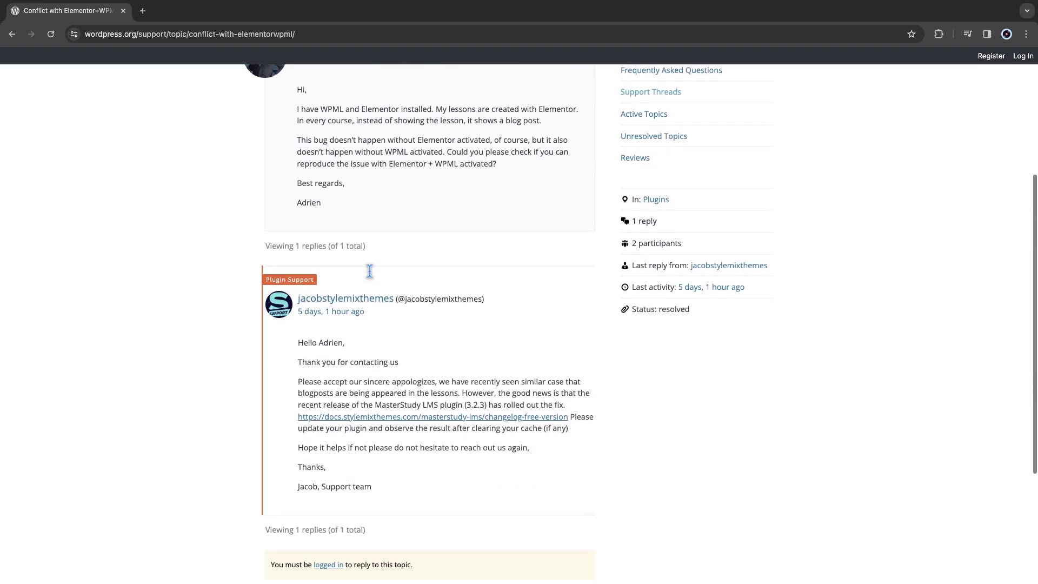
scroll(369, 271, "down", 1)
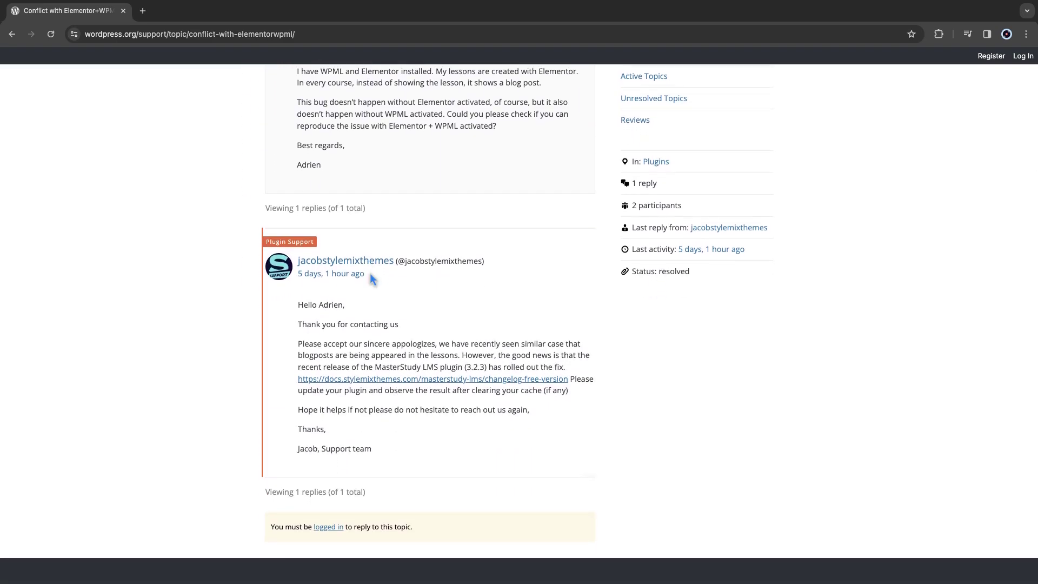
scroll(369, 279, "up", 3)
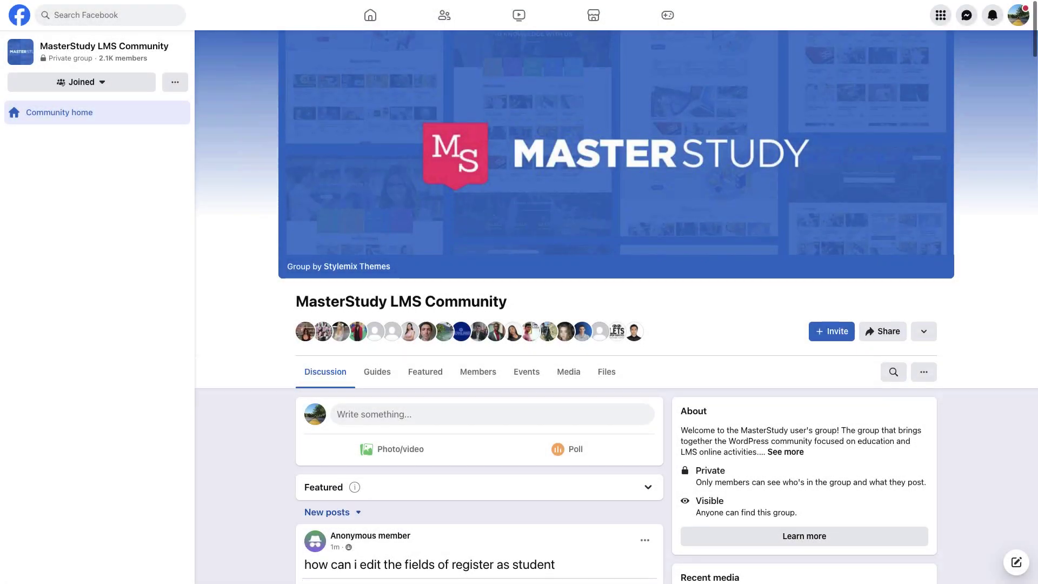
scroll(617, 308, "down", 3)
scroll(617, 309, "down", 2)
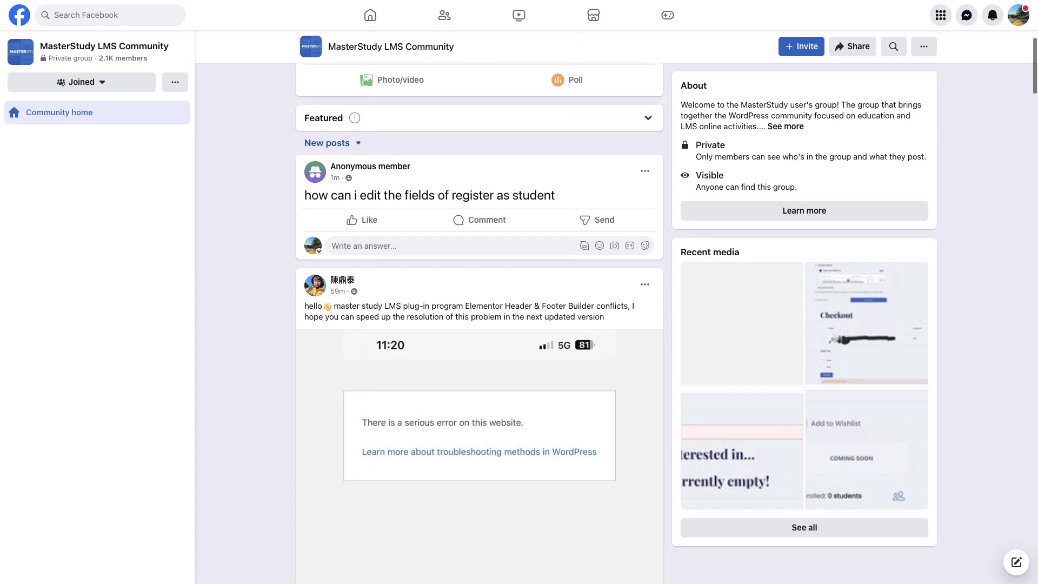
scroll(617, 308, "down", 1)
scroll(616, 308, "down", 3)
scroll(616, 309, "down", 1)
scroll(478, 324, "down", 2)
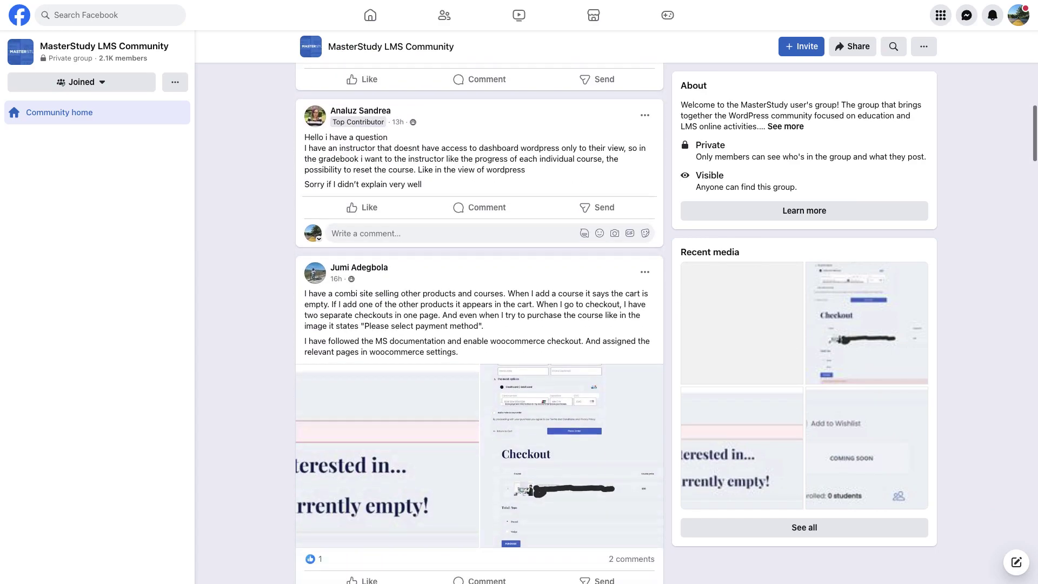
scroll(478, 325, "down", 1)
scroll(478, 325, "down", 5)
scroll(478, 325, "down", 1)
scroll(478, 324, "down", 3)
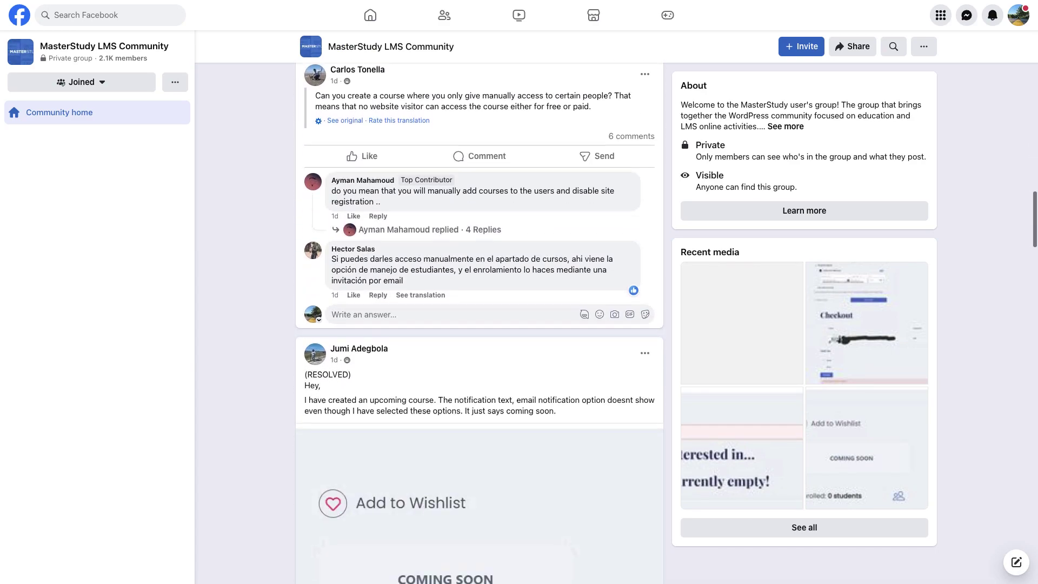
scroll(478, 324, "down", 1)
scroll(478, 324, "down", 1)
scroll(478, 325, "down", 3)
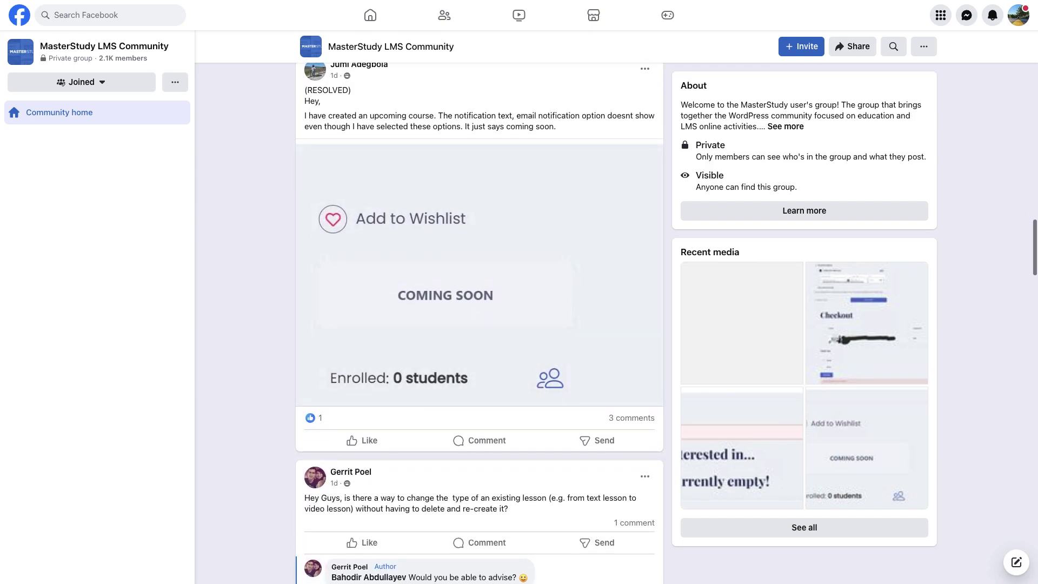
scroll(479, 325, "down", 5)
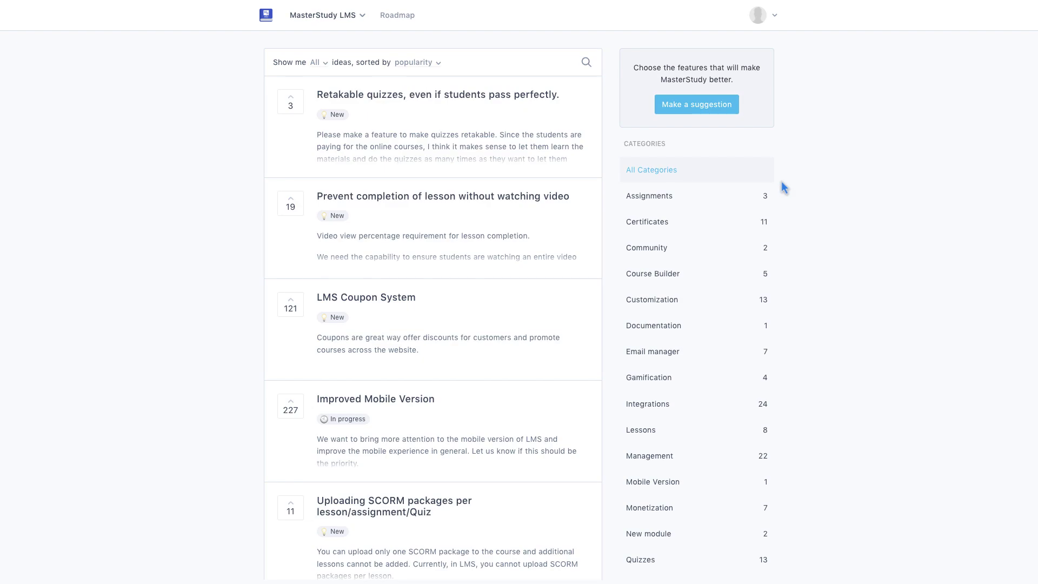
scroll(782, 187, "down", 1)
scroll(781, 187, "down", 1)
scroll(782, 187, "down", 2)
scroll(782, 186, "down", 5)
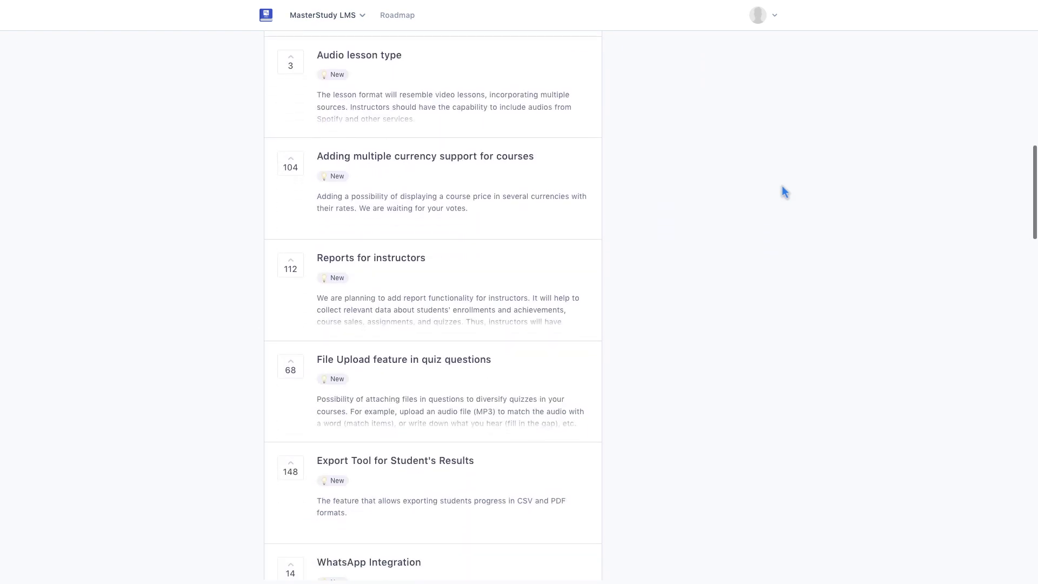
- Expand 'Reports for instructors', filter ideas to Assignments, and start a new feature suggestion
left_click(534, 294)
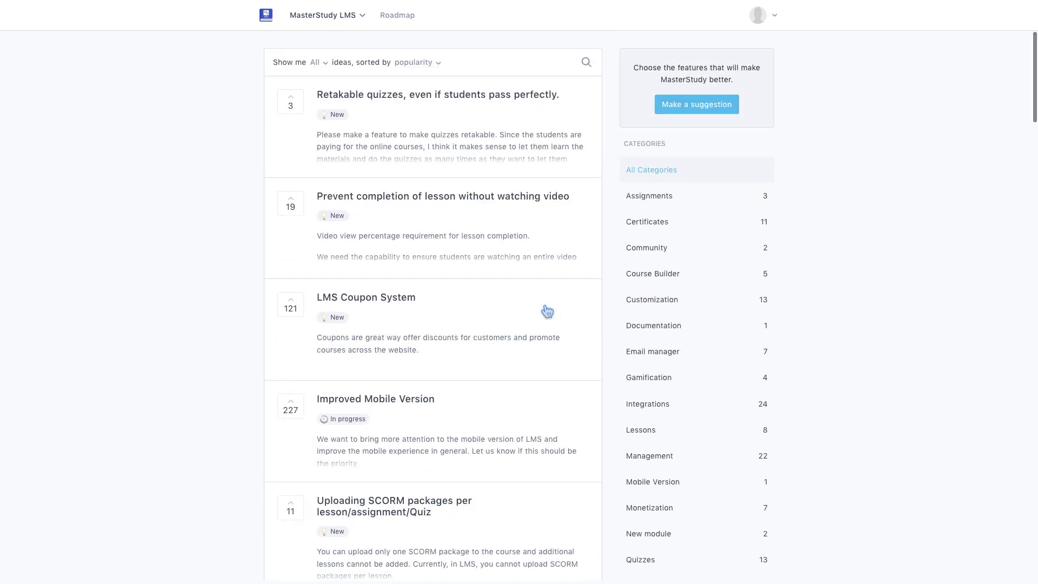
left_click(632, 199)
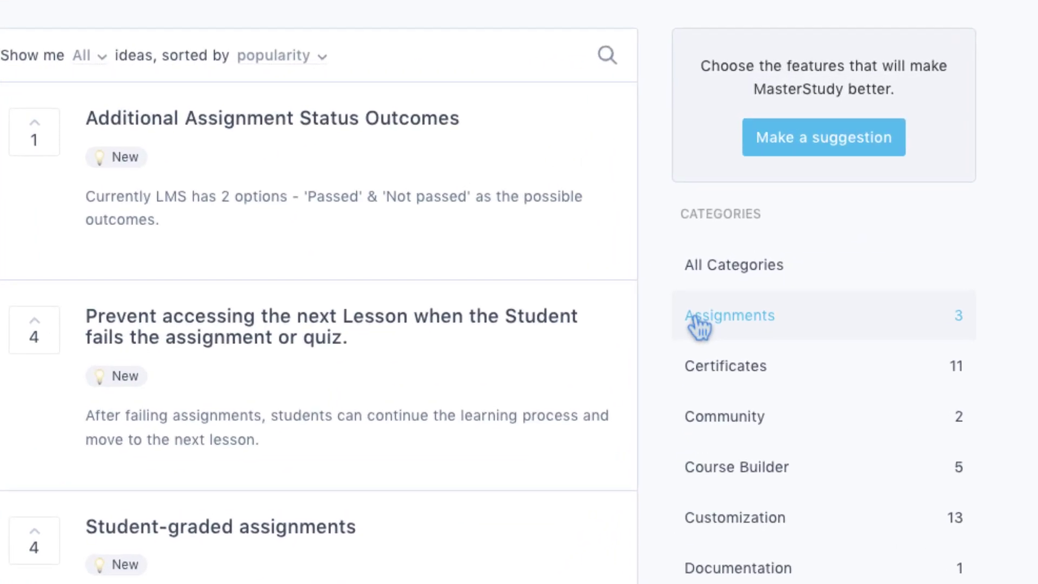
left_click(854, 158)
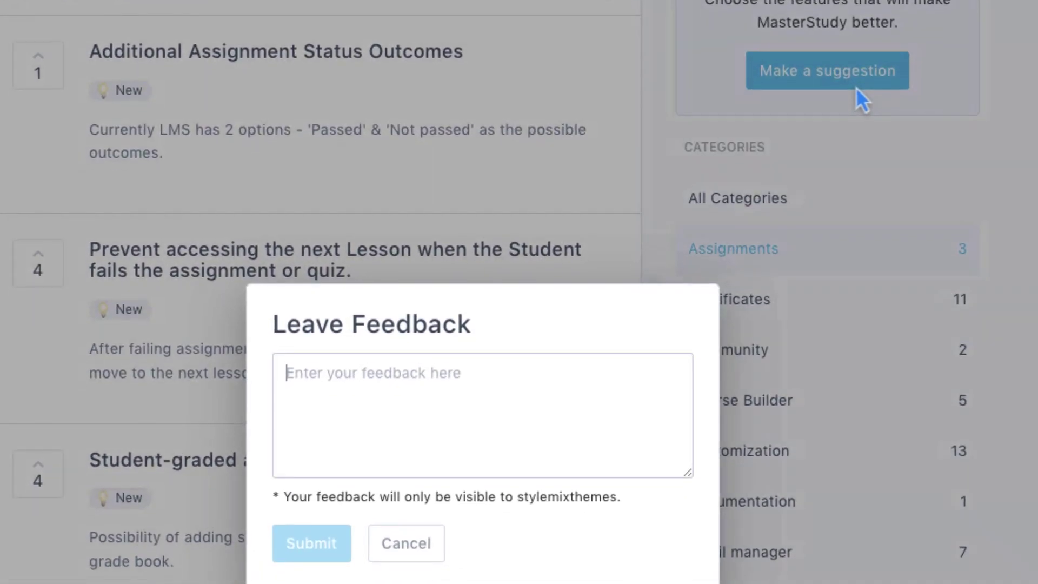